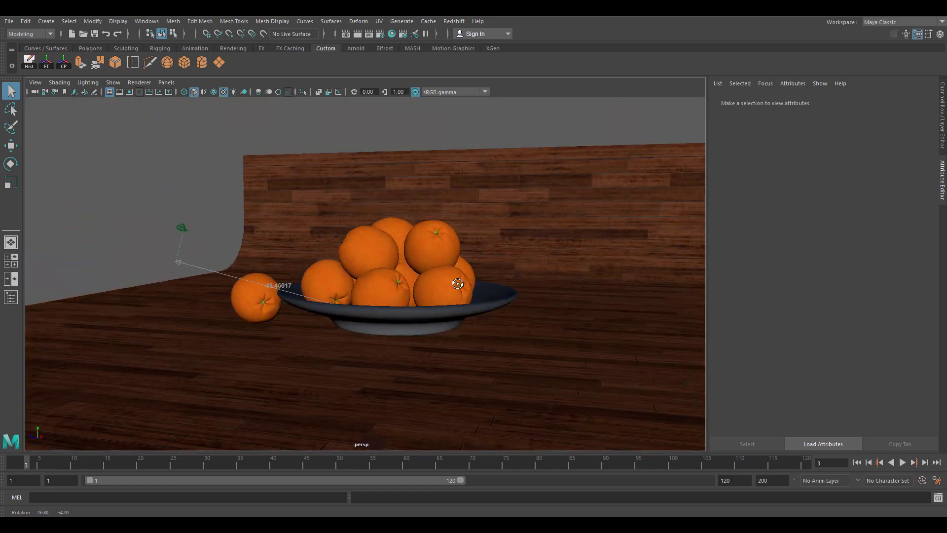
# - Select an orange and bring the perspective camera in close above the bowl of oranges
pyautogui.click(422, 266)
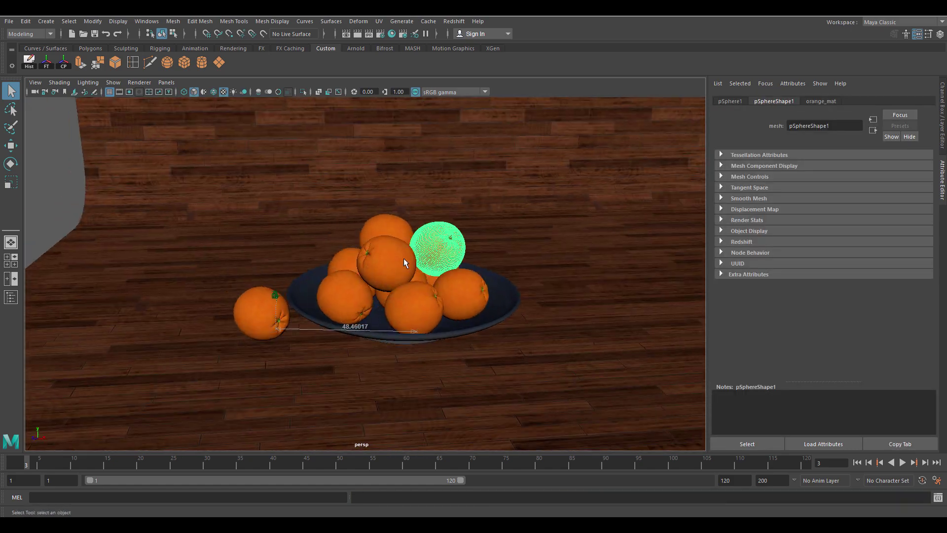
pyautogui.keyDown('alt'); pyautogui.moveTo(371, 241); pyautogui.dragTo(541, 258, button='right'); pyautogui.keyUp('alt')
pyautogui.keyDown('alt'); pyautogui.moveTo(541, 257); pyautogui.dragTo(467, 296); pyautogui.keyUp('alt')
pyautogui.keyDown('alt'); pyautogui.moveTo(467, 296); pyautogui.dragTo(582, 281, button='right'); pyautogui.keyUp('alt')
pyautogui.keyDown('alt'); pyautogui.moveTo(581, 281); pyautogui.dragTo(399, 257, button='middle'); pyautogui.keyUp('alt')
pyautogui.keyDown('alt'); pyautogui.moveTo(353, 257); pyautogui.dragTo(406, 253, button='right'); pyautogui.keyUp('alt')
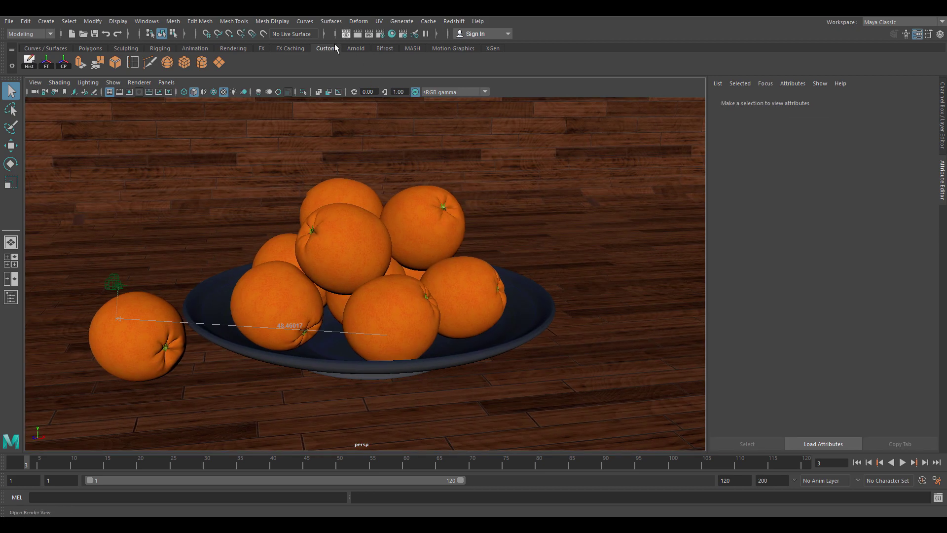
# - Start a Redshift IPR render from cameraShape1 and reposition the Render View window
pyautogui.click(346, 34)
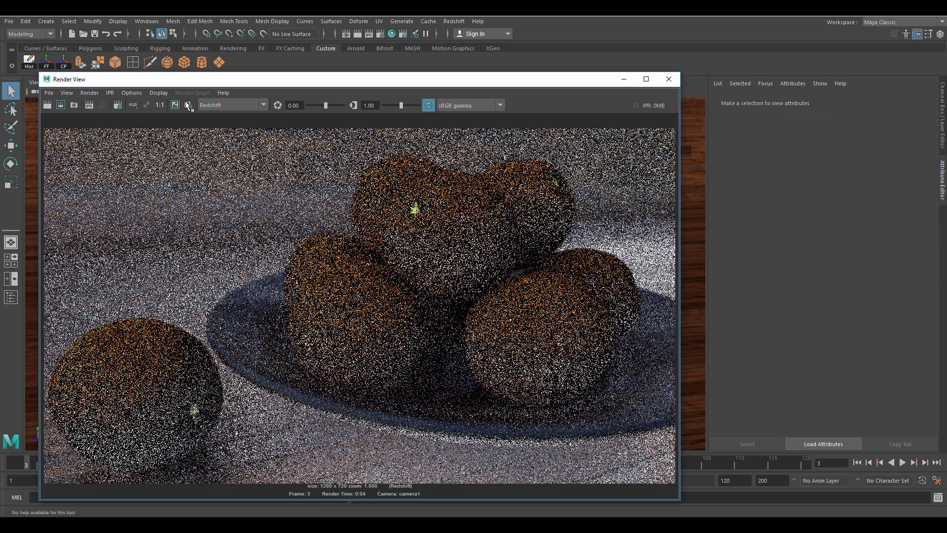
pyautogui.click(110, 93)
pyautogui.moveTo(141, 123)
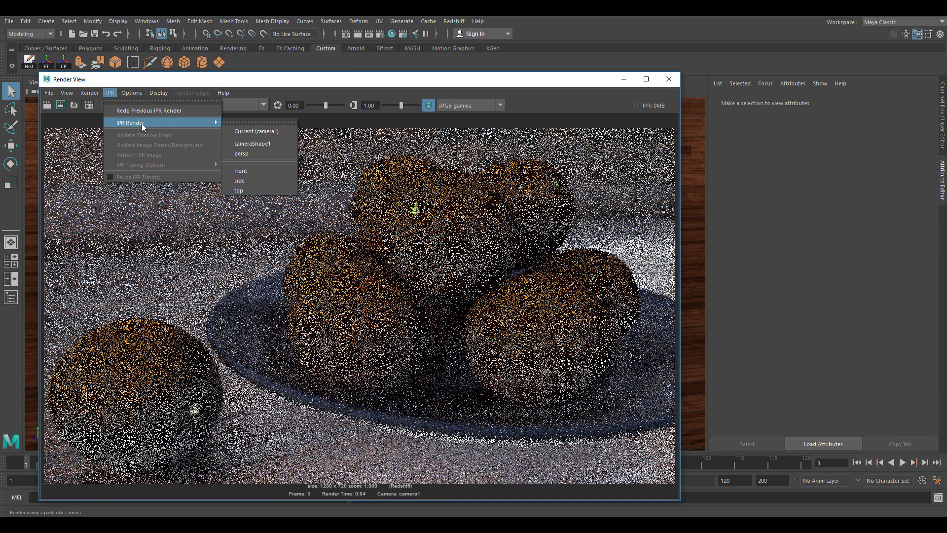
pyautogui.click(262, 144)
pyautogui.moveTo(349, 83); pyautogui.dragTo(428, 64)
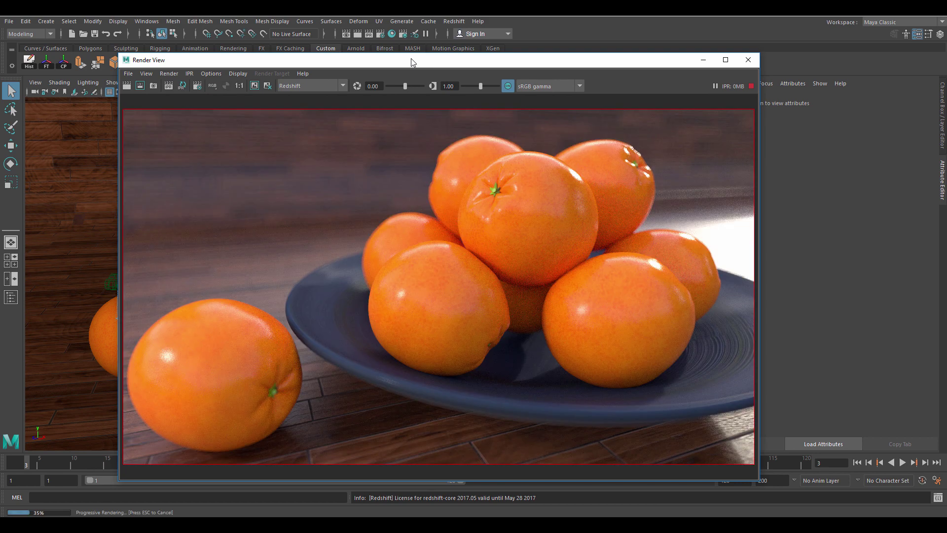
# - Limit the IPR to a render region over the stacked centre oranges and zoom in on it
pyautogui.keyDown('alt'); pyautogui.moveTo(472, 215); pyautogui.dragTo(611, 220, button='right'); pyautogui.keyUp('alt')
pyautogui.keyDown('alt'); pyautogui.moveTo(612, 220); pyautogui.dragTo(562, 224, button='middle'); pyautogui.keyUp('alt')
pyautogui.keyDown('alt'); pyautogui.moveTo(466, 285); pyautogui.dragTo(245, 239, button='right'); pyautogui.keyUp('alt')
pyautogui.keyDown('alt'); pyautogui.moveTo(285, 243); pyautogui.dragTo(304, 245, button='middle'); pyautogui.keyUp('alt')
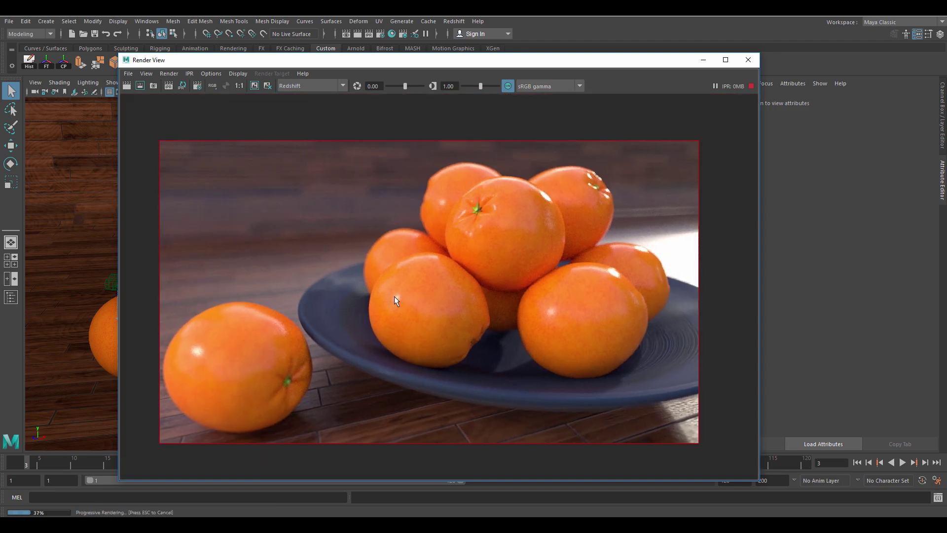
pyautogui.moveTo(402, 167); pyautogui.dragTo(595, 308)
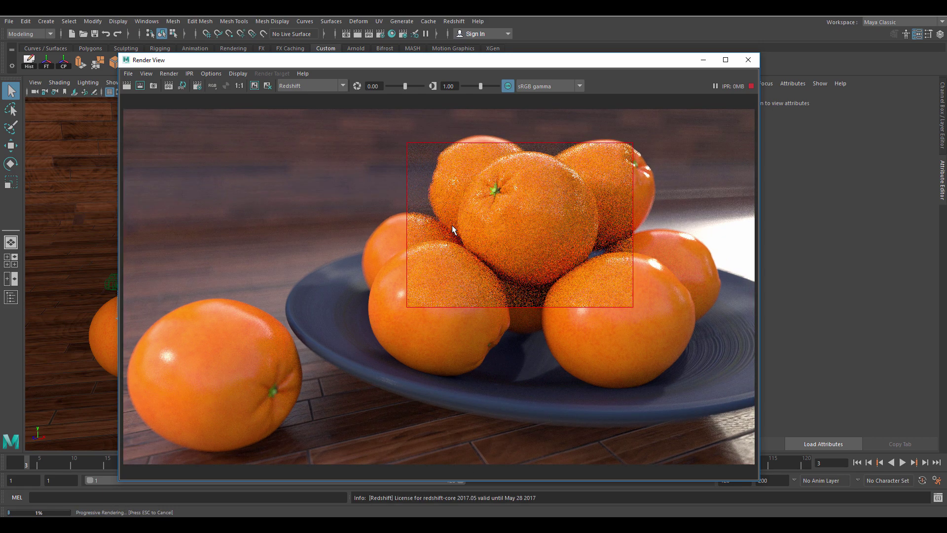
pyautogui.keyDown('alt'); pyautogui.moveTo(454, 228); pyautogui.dragTo(606, 248, button='right'); pyautogui.keyUp('alt')
pyautogui.keyDown('alt'); pyautogui.moveTo(607, 248); pyautogui.dragTo(512, 294, button='middle'); pyautogui.keyUp('alt')
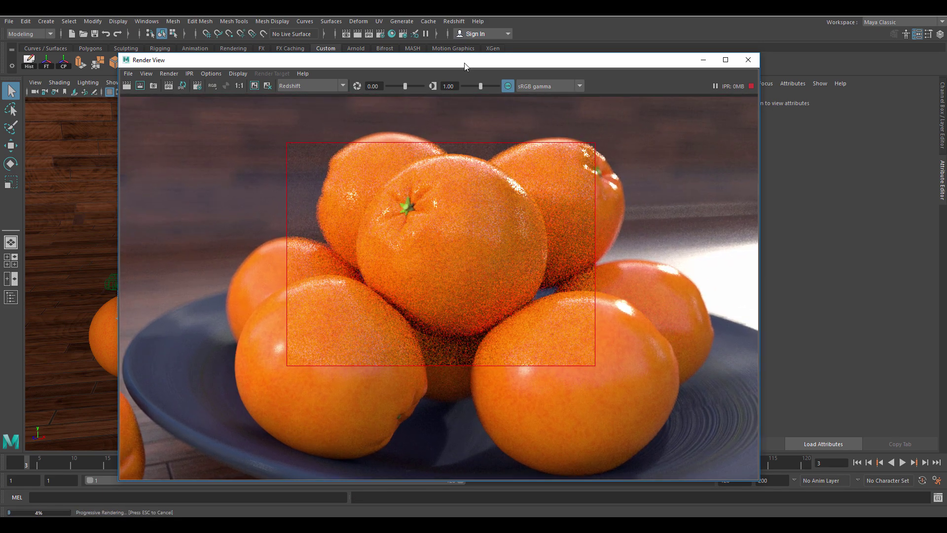
pyautogui.moveTo(467, 62); pyautogui.dragTo(364, 67)
pyautogui.click(393, 34)
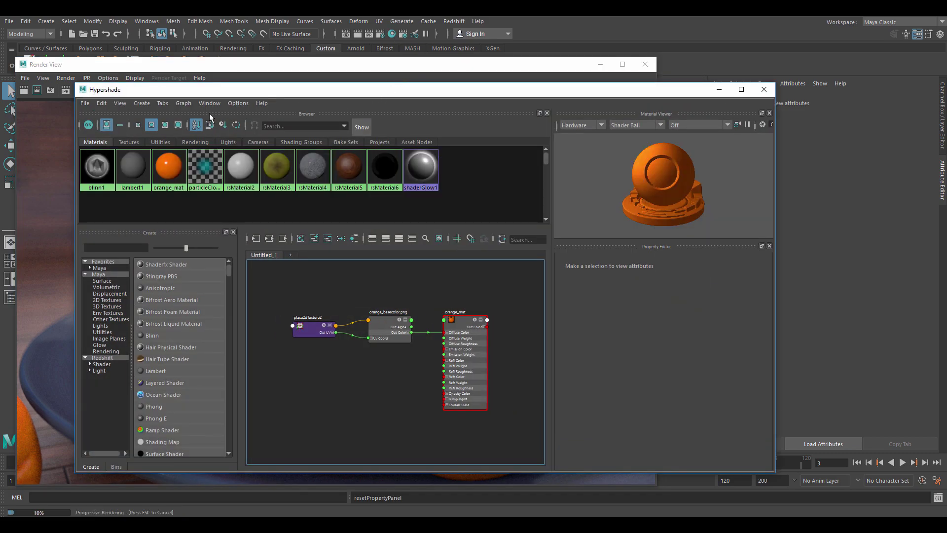
# - Select orange_mat in Hypershade and display its input connections in the graph
pyautogui.moveTo(196, 92); pyautogui.dragTo(400, 110)
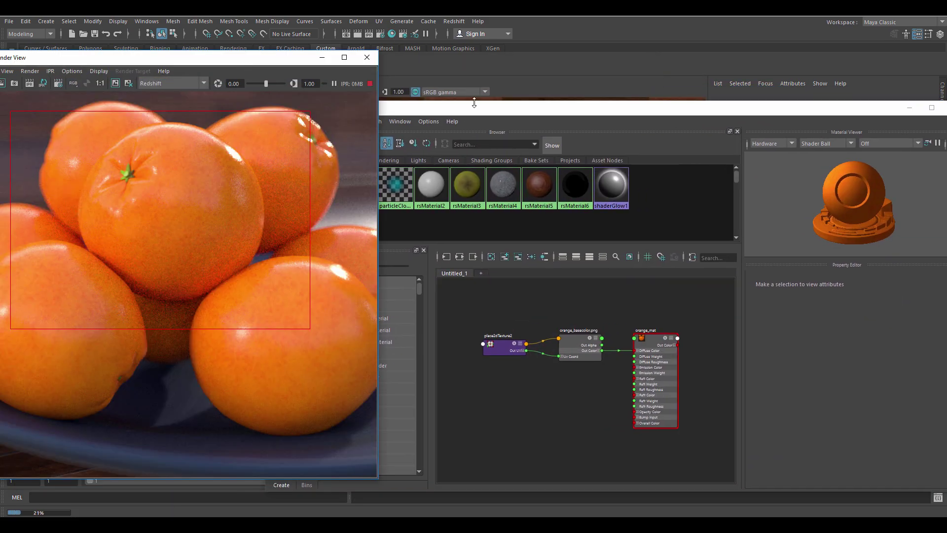
pyautogui.click(469, 108)
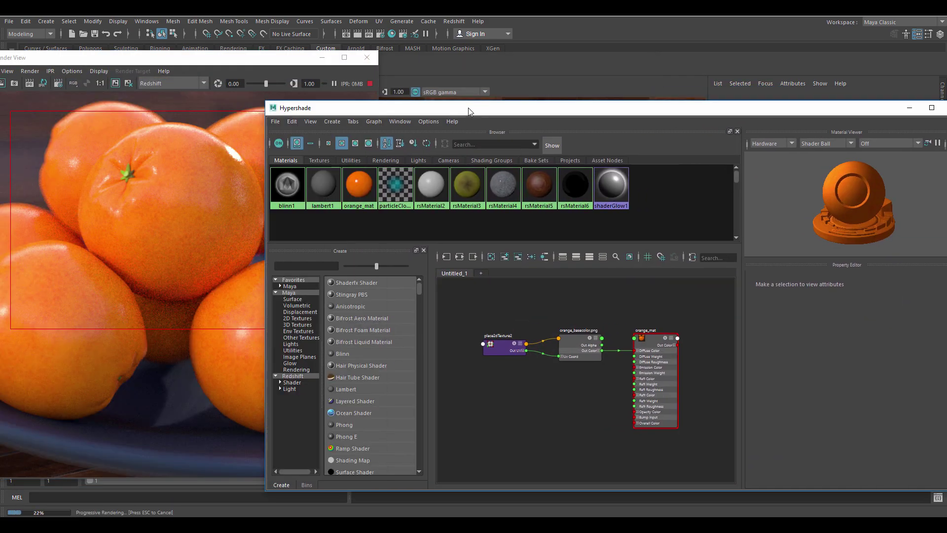
pyautogui.click(359, 185)
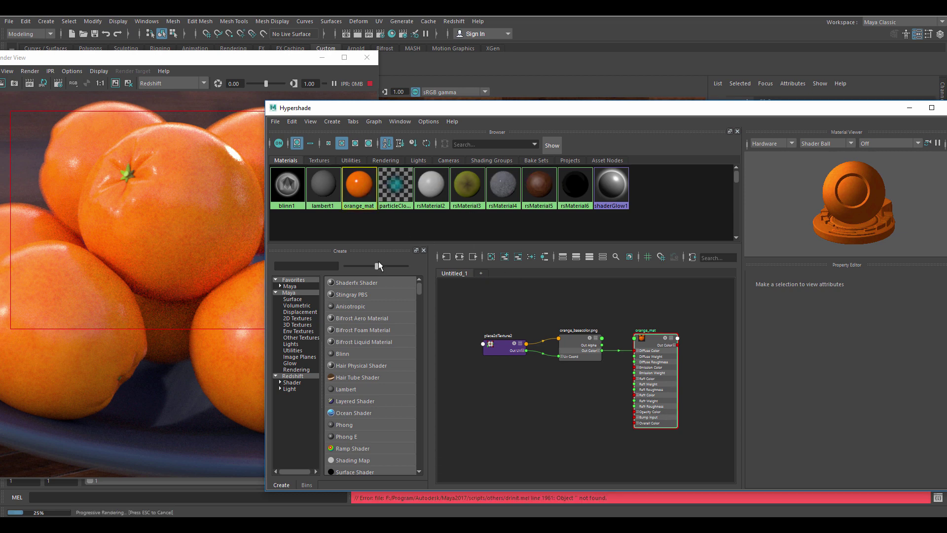
pyautogui.click(447, 257)
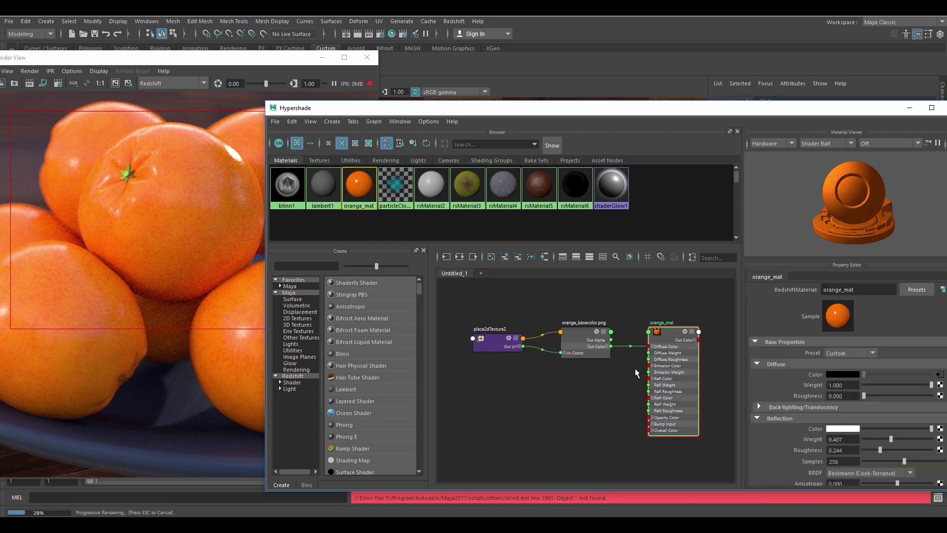
pyautogui.keyDown('alt'); pyautogui.moveTo(656, 311); pyautogui.dragTo(588, 325, button='middle'); pyautogui.keyUp('alt')
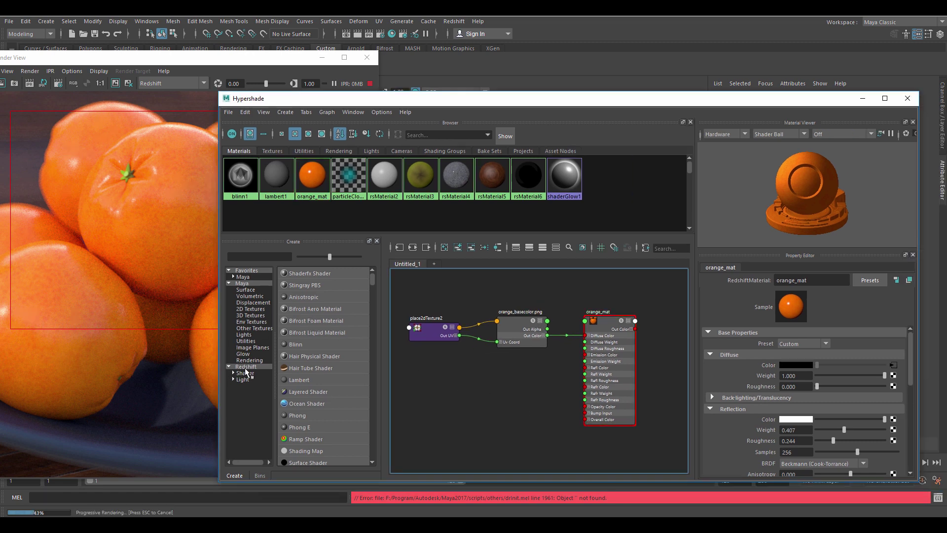
# - Create a RedshiftNormalMap node, rsNormalMap4, from the Redshift node list
pyautogui.click(248, 366)
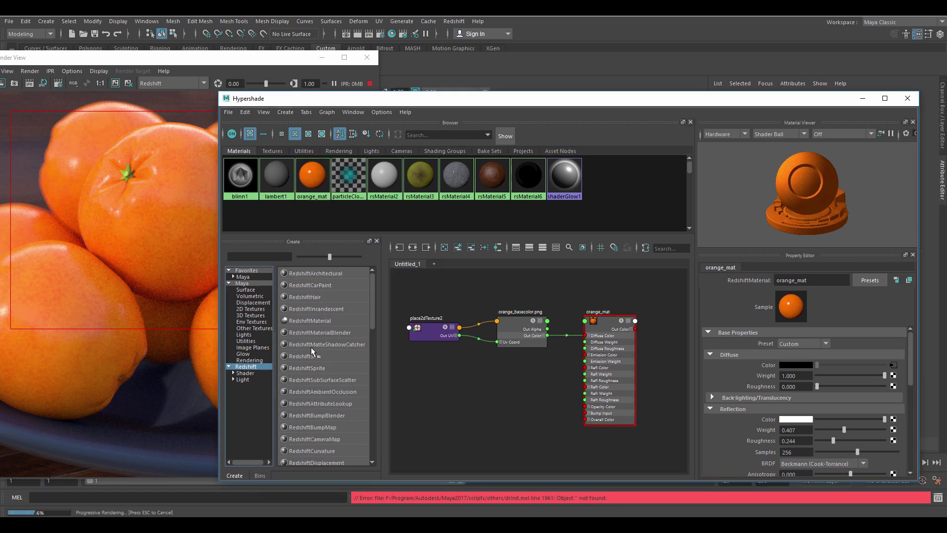
pyautogui.moveTo(371, 295); pyautogui.dragTo(365, 339)
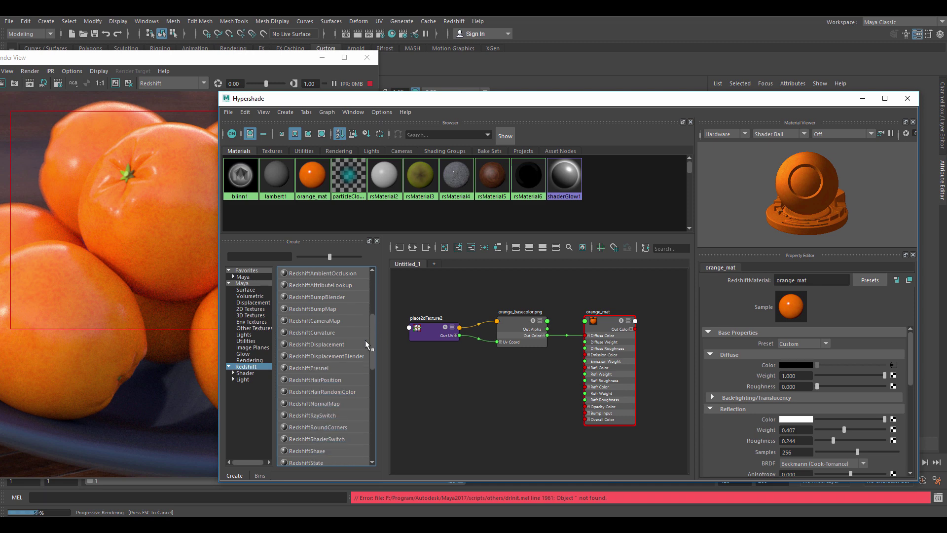
pyautogui.click(311, 402)
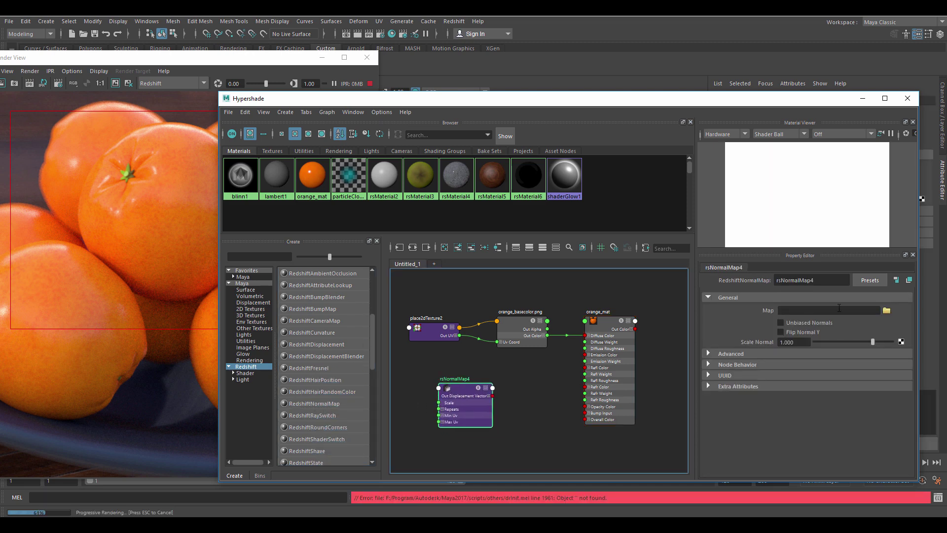
# - Load orange_normal_flip.png into rsNormalMap4 and wire it to orange_mat's Bump Input
pyautogui.click(887, 311)
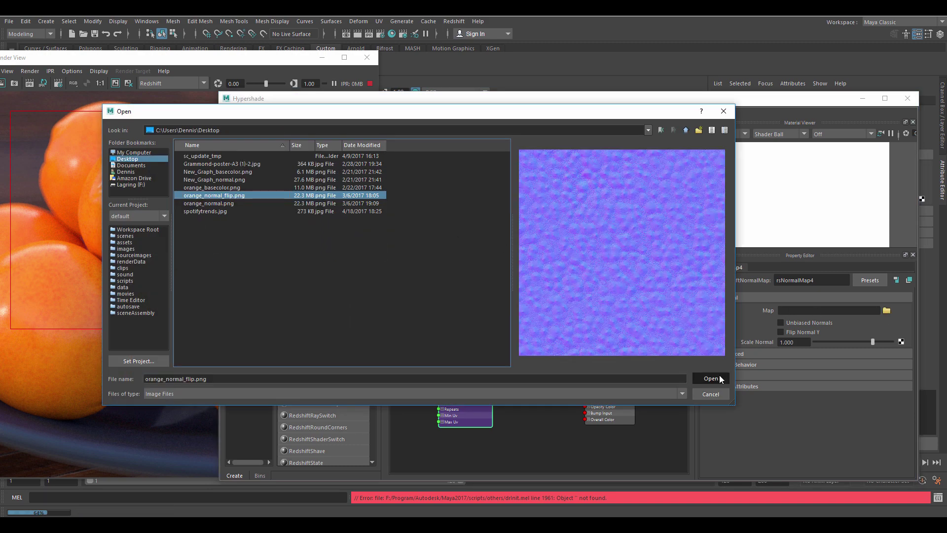
pyautogui.click(711, 379)
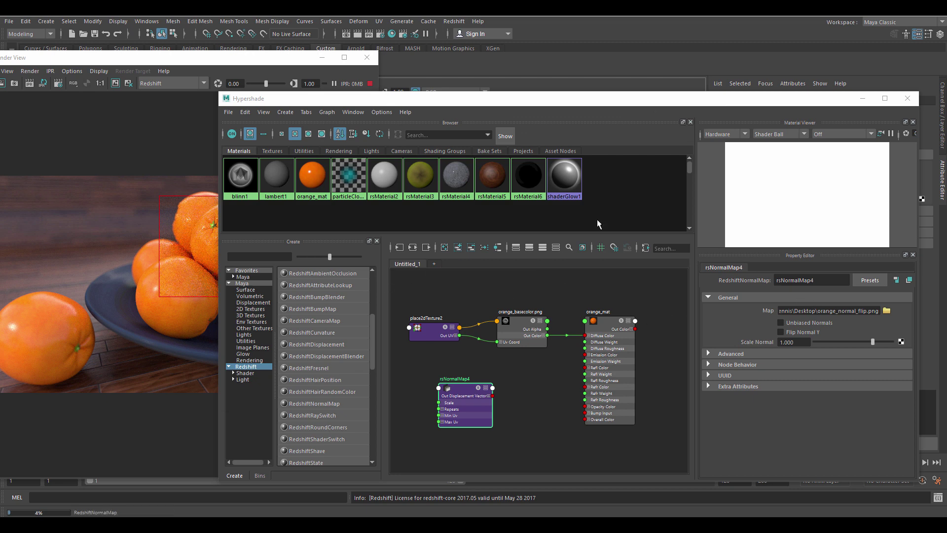
pyautogui.moveTo(486, 393); pyautogui.dragTo(592, 413)
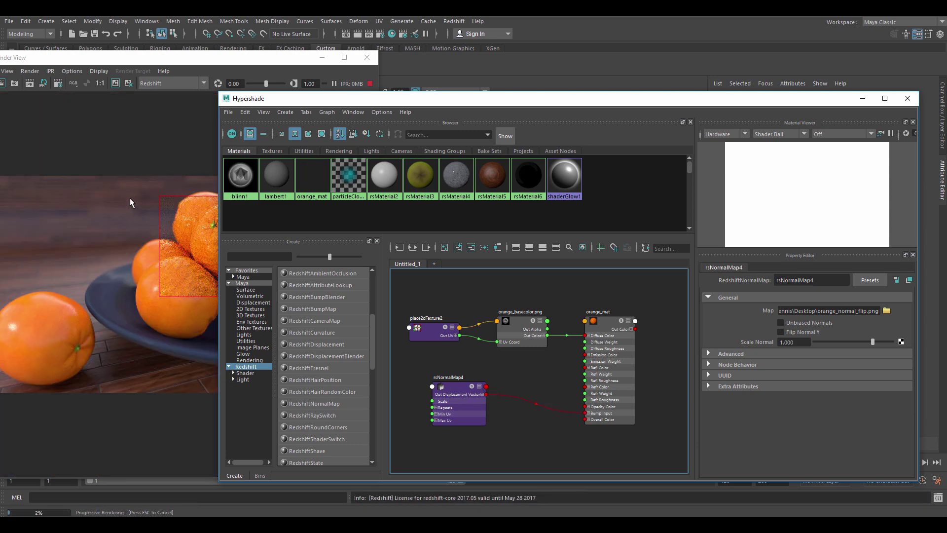
# - Zoom the IPR render in on the stacked oranges to inspect the peel bumps
pyautogui.click(150, 215)
pyautogui.keyDown('alt'); pyautogui.moveTo(130, 201); pyautogui.dragTo(300, 271, button='right'); pyautogui.keyUp('alt')
pyautogui.keyDown('alt'); pyautogui.moveTo(282, 194); pyautogui.dragTo(183, 249, button='middle'); pyautogui.keyUp('alt')
pyautogui.keyDown('alt'); pyautogui.moveTo(154, 221); pyautogui.dragTo(166, 223, button='right'); pyautogui.keyUp('alt')
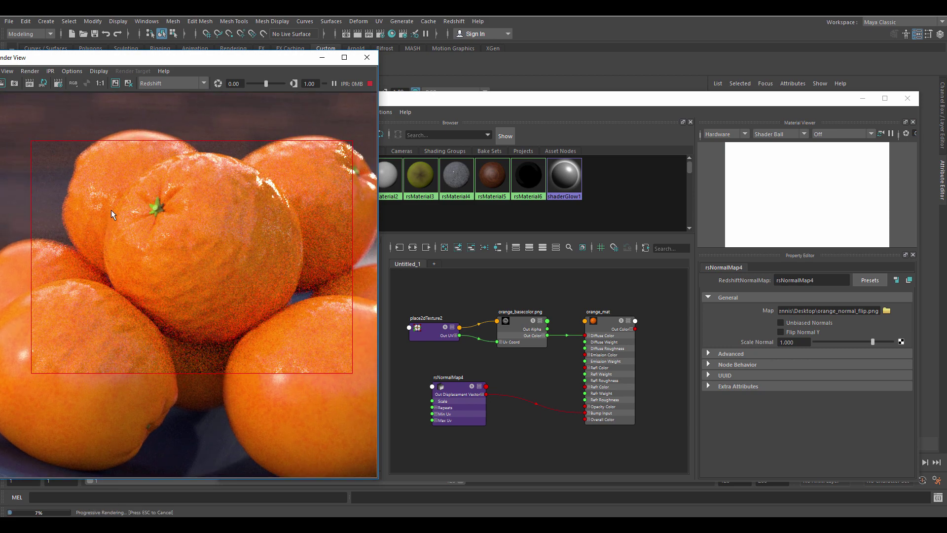
# - Set rsNormalMap4's texture repeat to 7 and check the peel in the render
pyautogui.click(480, 404)
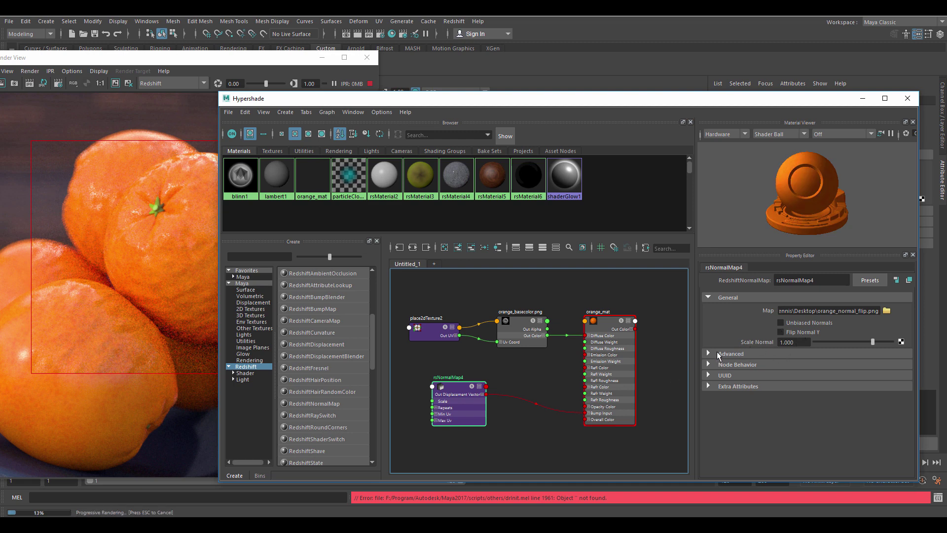
pyautogui.click(777, 354)
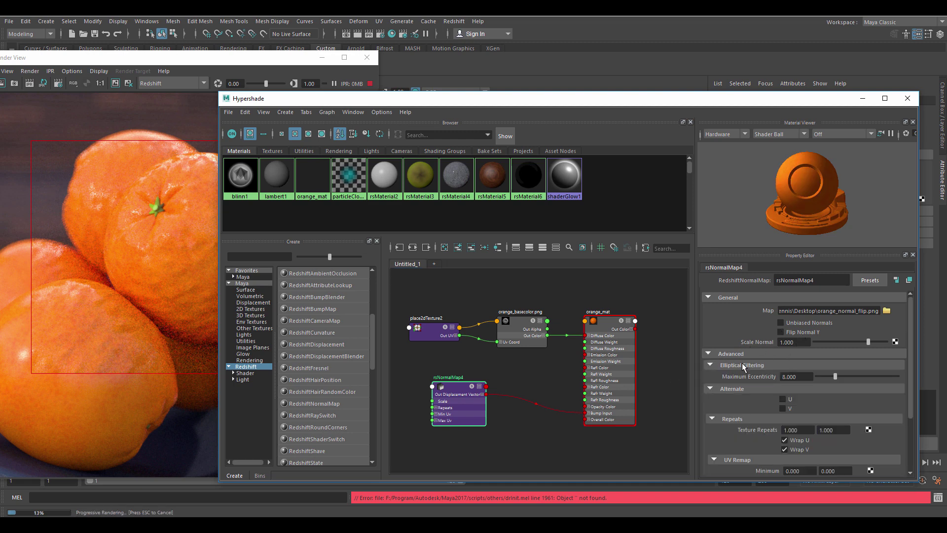
pyautogui.doubleClick(804, 430)
pyautogui.write('7')
pyautogui.press('Return')
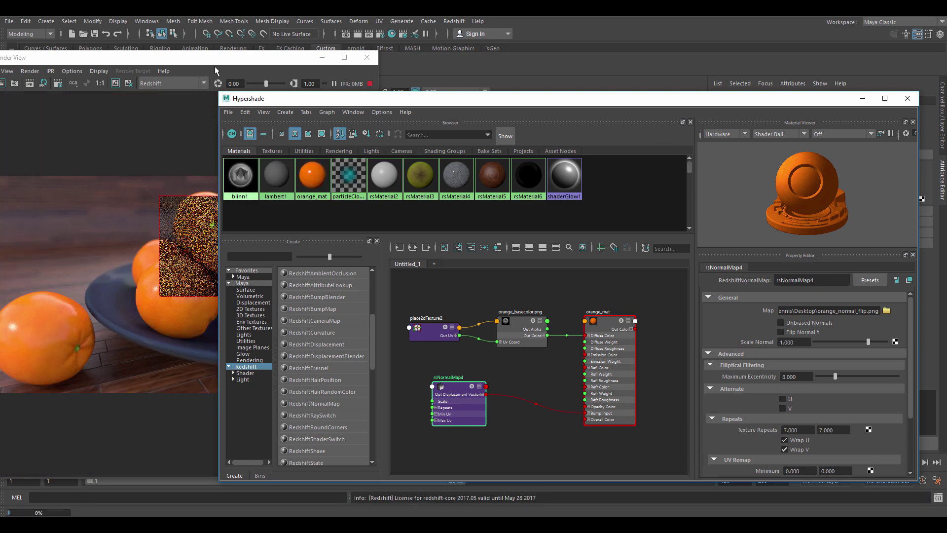
pyautogui.click(158, 203)
pyautogui.scroll(6, 169, 197)
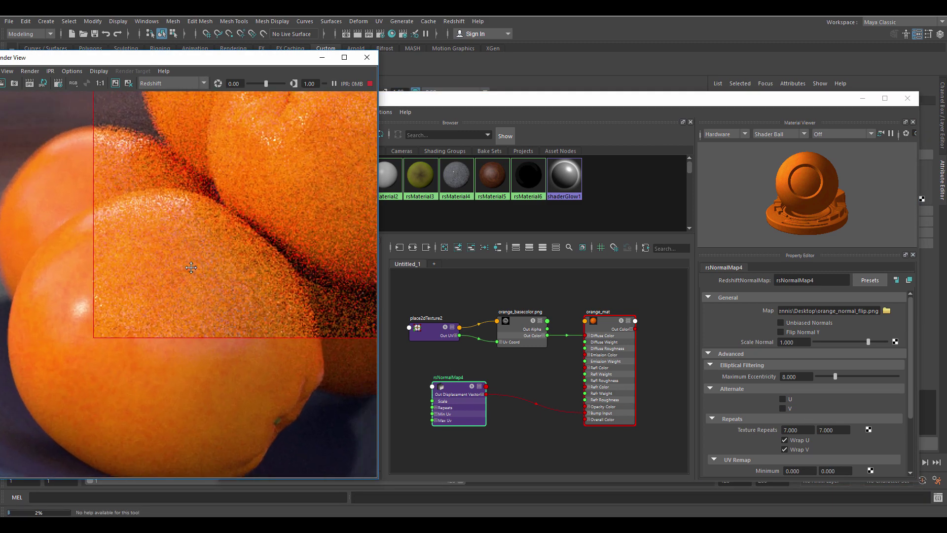
pyautogui.scroll(-5, 168, 294)
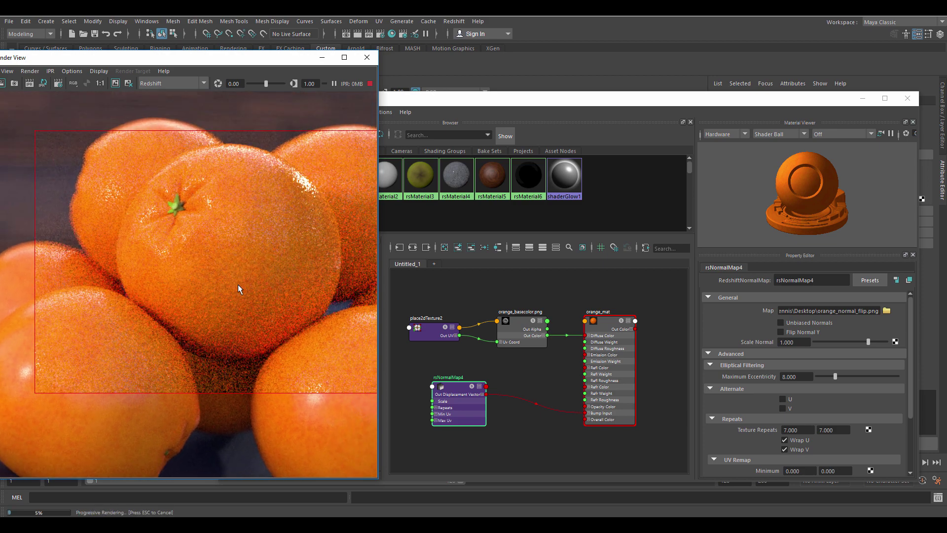
pyautogui.keyDown('alt'); pyautogui.moveTo(238, 285); pyautogui.dragTo(229, 284, button='middle'); pyautogui.keyUp('alt')
# - Change rsNormalMap4's Scale Normal to 2.5 and review the stronger dimples in the render
pyautogui.click(452, 386)
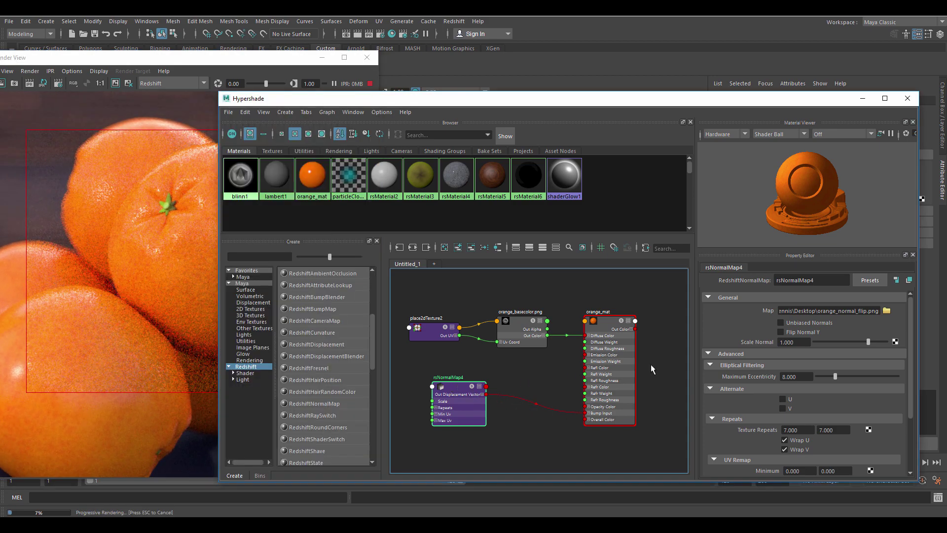
pyautogui.doubleClick(789, 341)
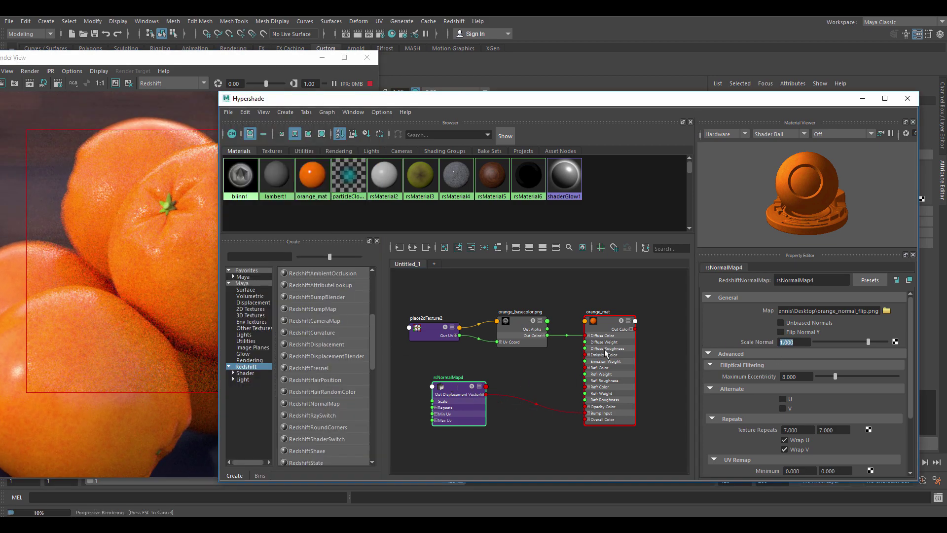
pyautogui.write('2.5')
pyautogui.press('Return')
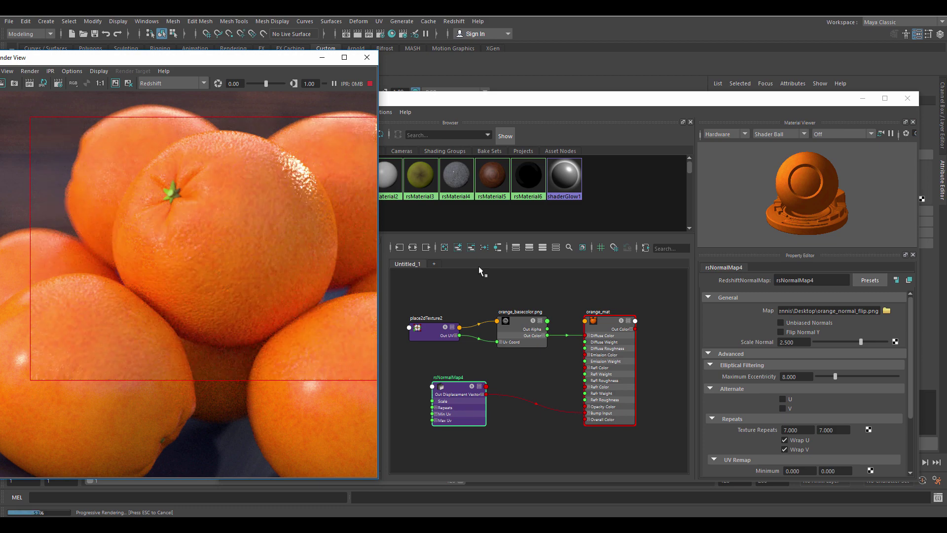
pyautogui.click(403, 242)
pyautogui.click(254, 67)
pyautogui.scroll(-4, 216, 199)
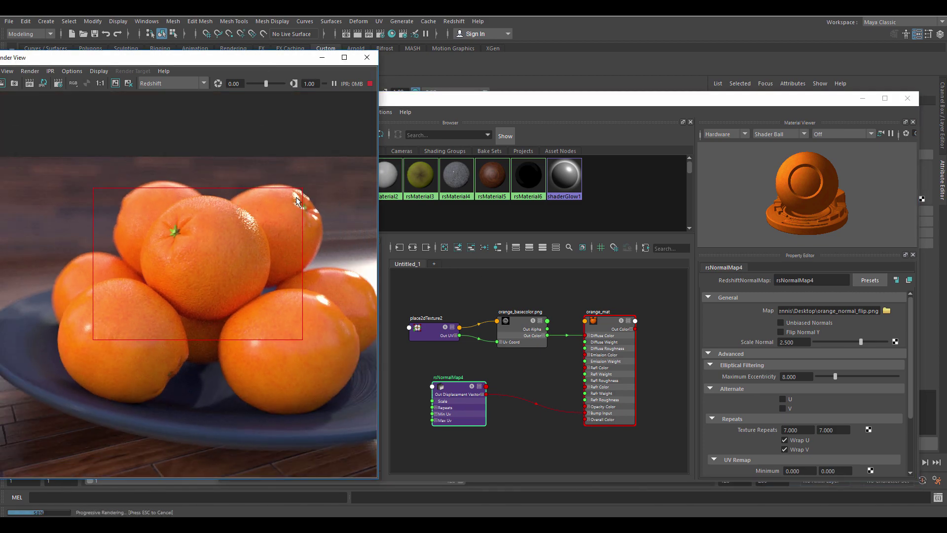
pyautogui.scroll(3, 253, 212)
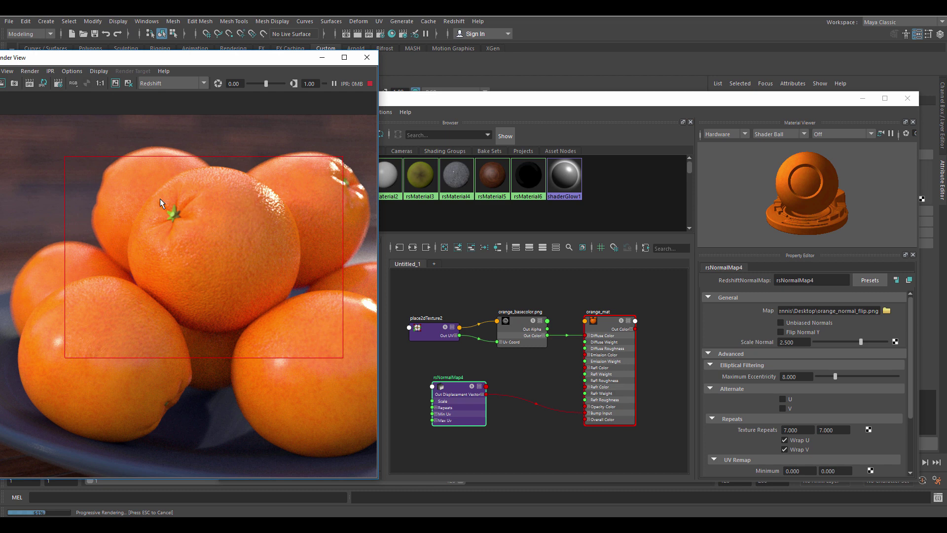
pyautogui.scroll(3, 276, 217)
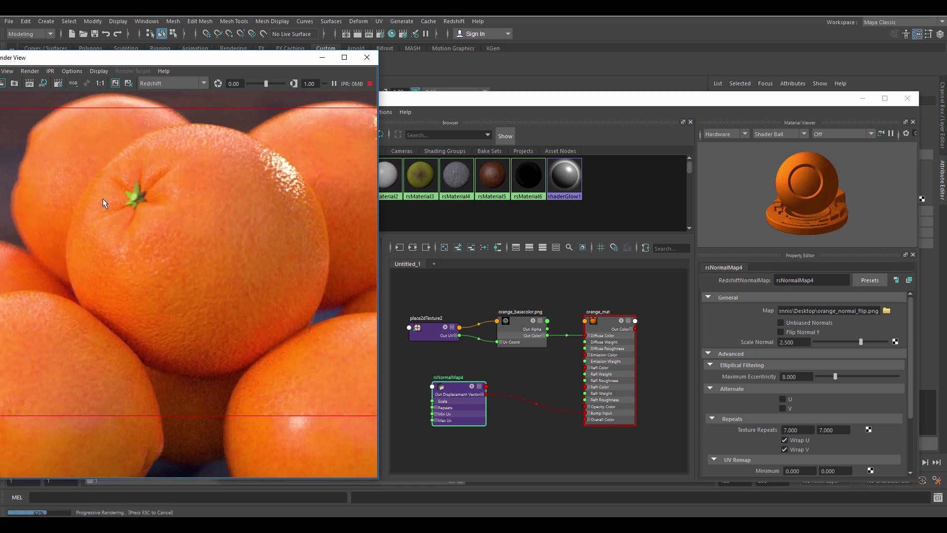
pyautogui.scroll(-4, 163, 291)
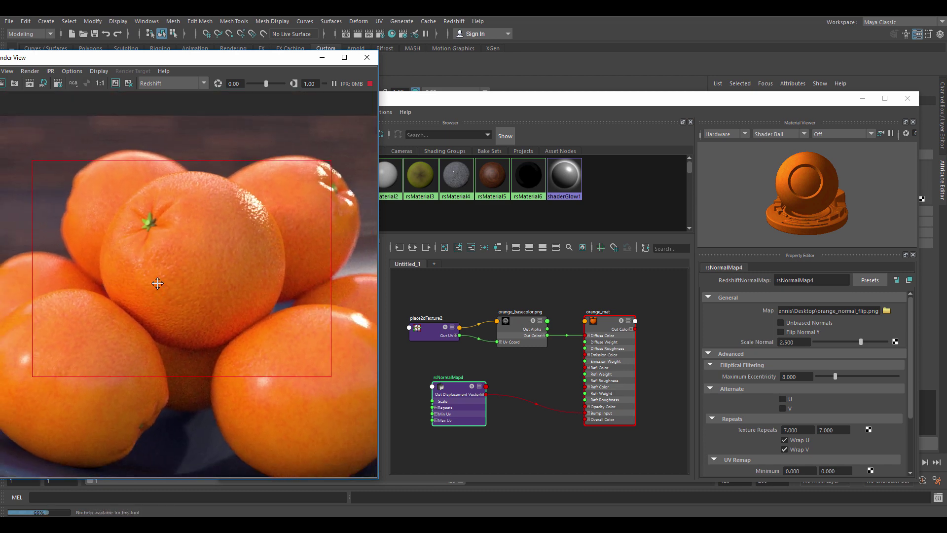
# - Enable Flip Normal Y on rsNormalMap4 and compare the peel in the render
pyautogui.moveTo(442, 401); pyautogui.dragTo(508, 407)
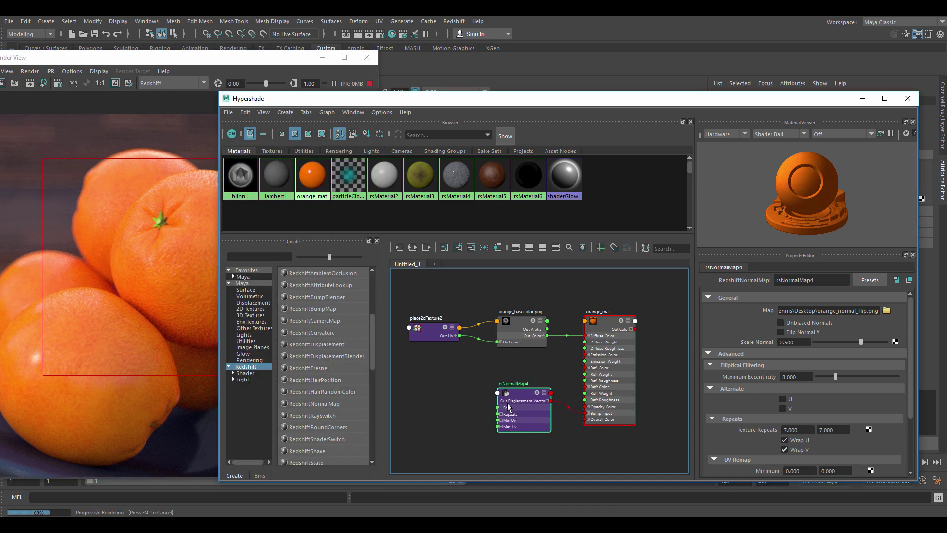
pyautogui.click(165, 235)
pyautogui.scroll(2, 247, 247)
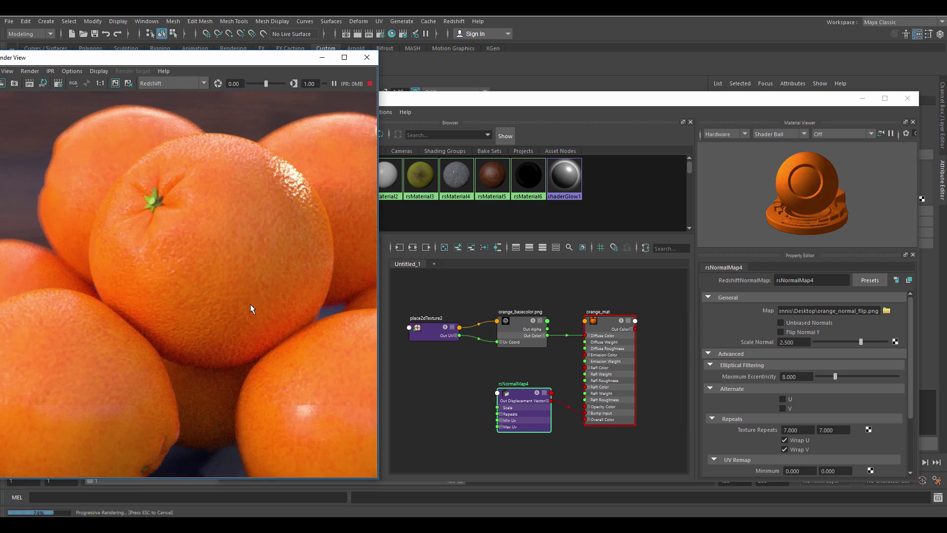
pyautogui.click(527, 395)
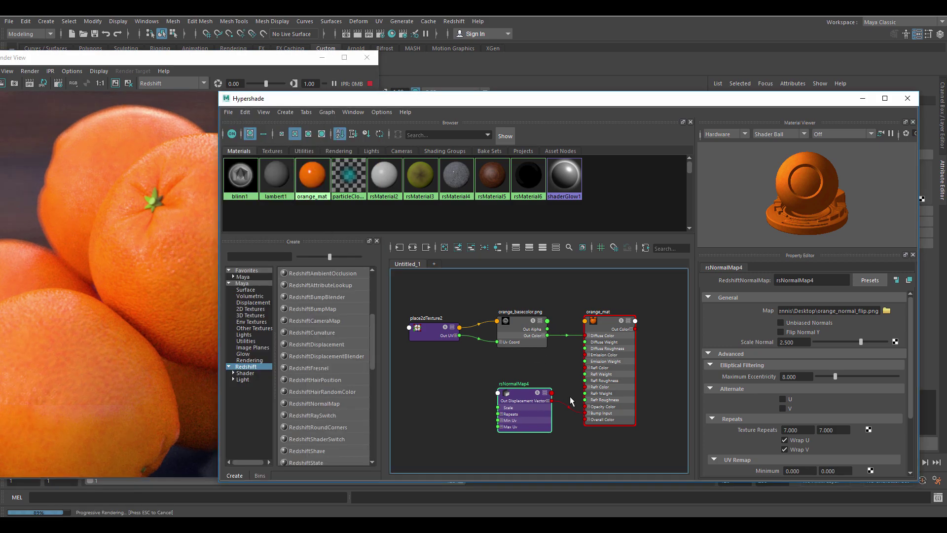
pyautogui.click(786, 334)
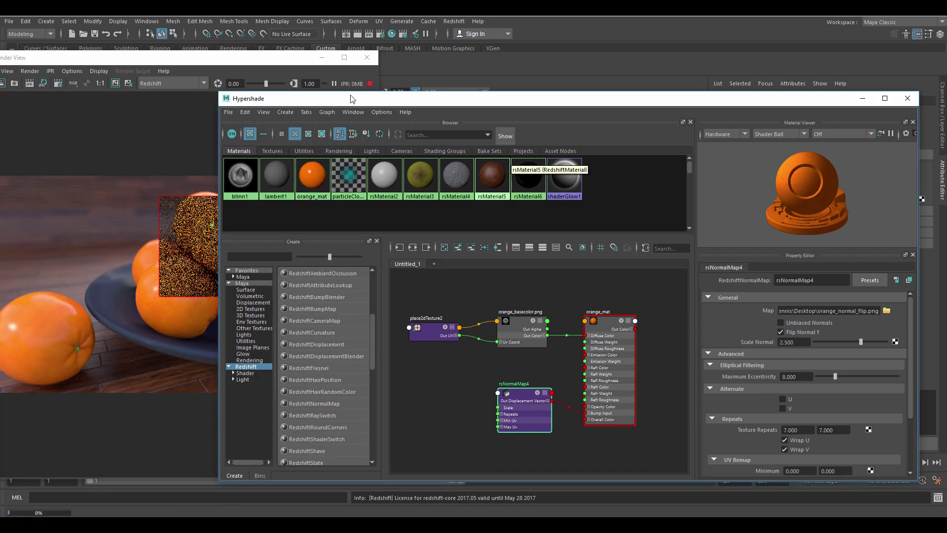
pyautogui.click(273, 63)
pyautogui.scroll(1, 255, 256)
pyautogui.scroll(4, 255, 257)
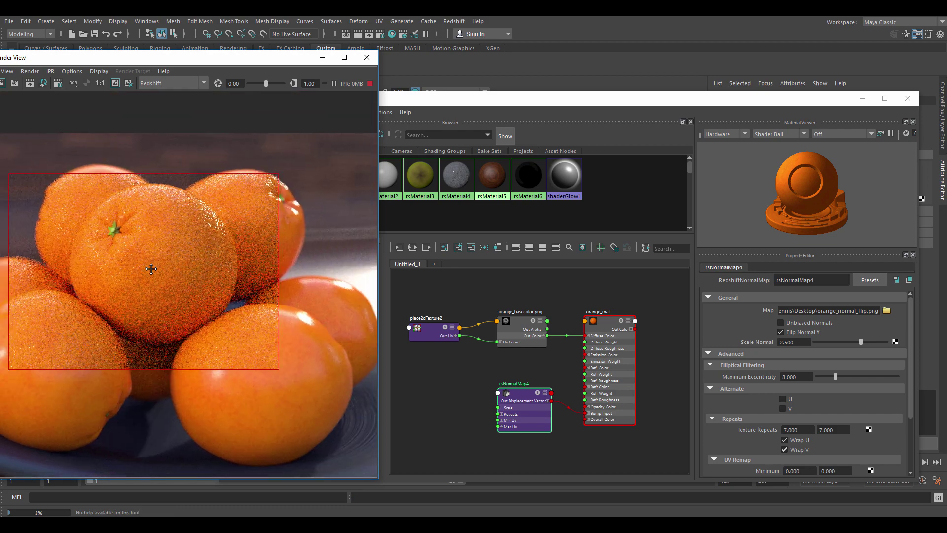
pyautogui.keyDown('alt'); pyautogui.moveTo(213, 299); pyautogui.dragTo(201, 294, button='right'); pyautogui.keyUp('alt')
pyautogui.keyDown('alt'); pyautogui.moveTo(270, 300); pyautogui.dragTo(260, 302, button='middle'); pyautogui.keyUp('alt')
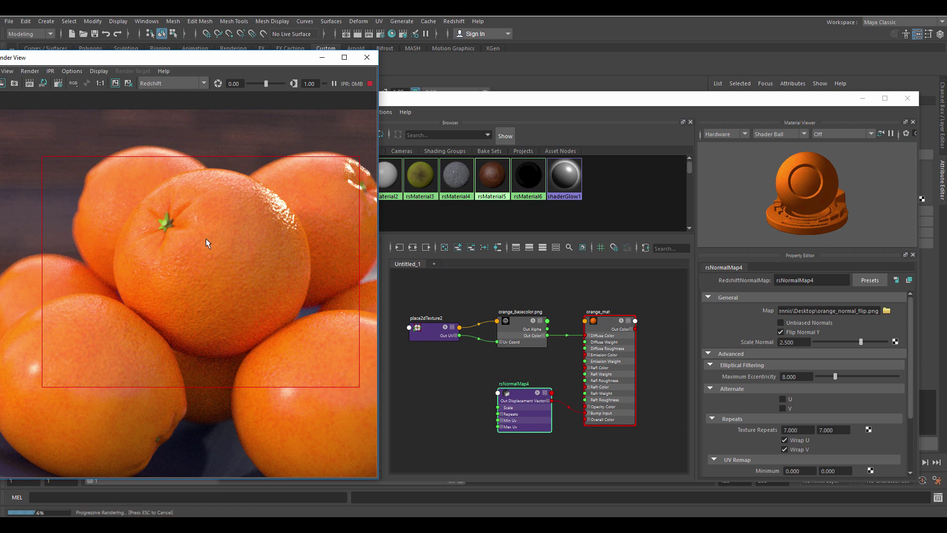
pyautogui.scroll(2, 205, 258)
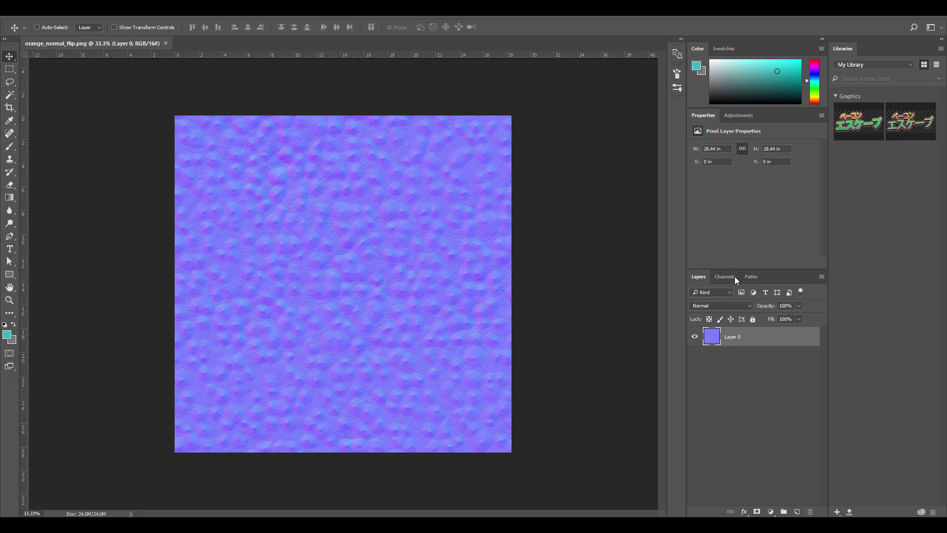
# - In Photoshop, invert the Green channel of orange_normal_flip.png and return to the RGB layers
pyautogui.click(735, 276)
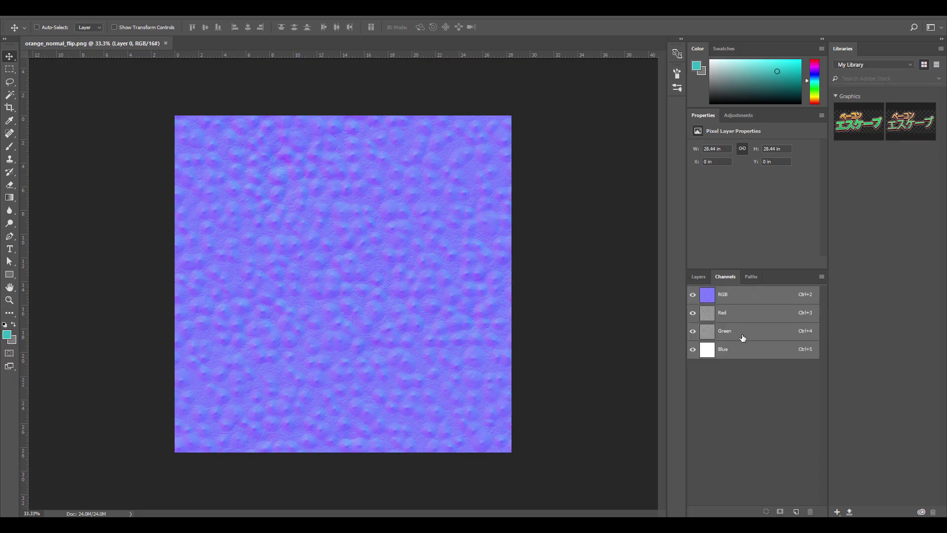
pyautogui.click(740, 332)
pyautogui.press('ctrl')
pyautogui.hotkey('ctrl', 'i')
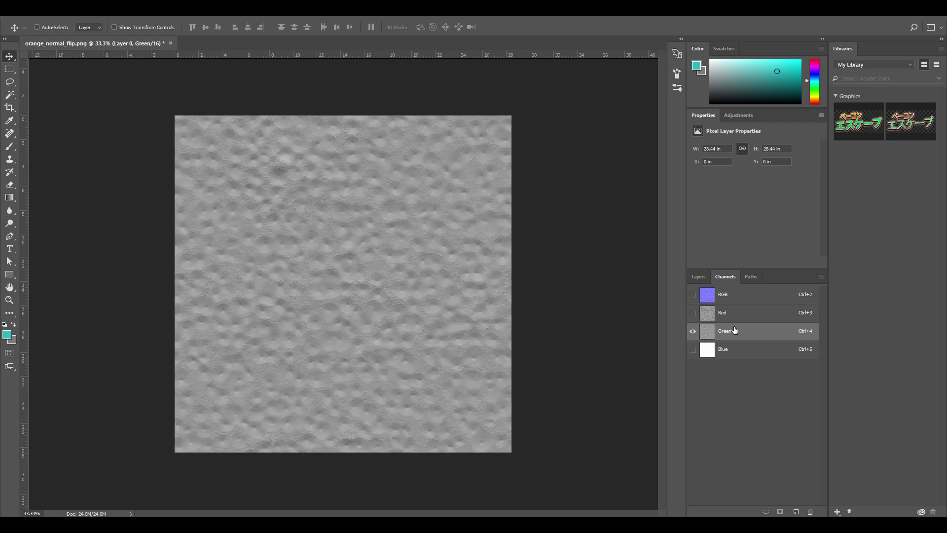
pyautogui.click(725, 296)
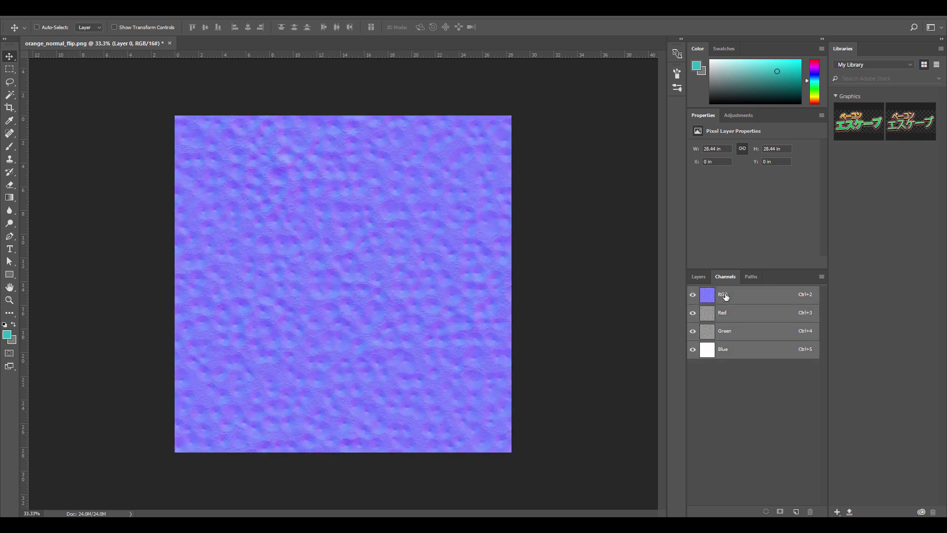
pyautogui.click(698, 276)
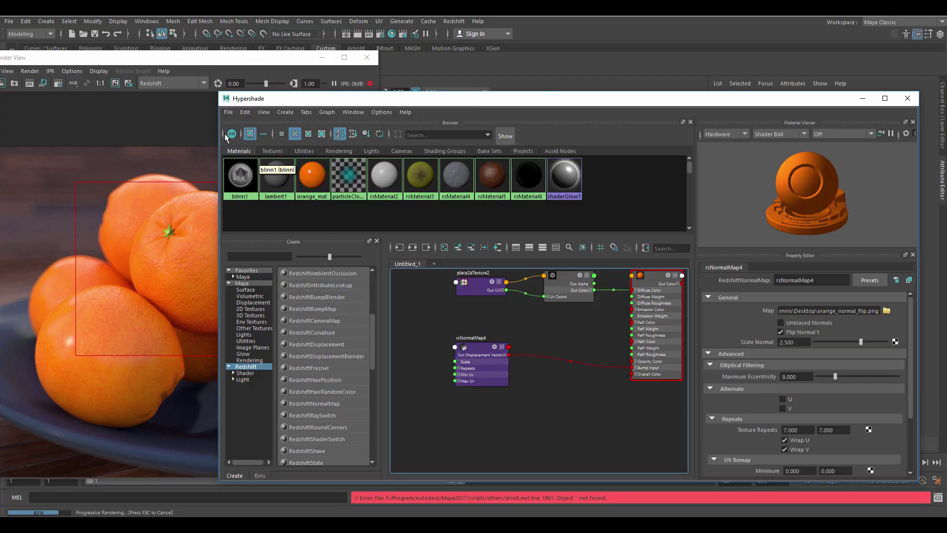
# - Pan the Hypershade graph and drag rsNormalMap4 higher up
pyautogui.click(209, 57)
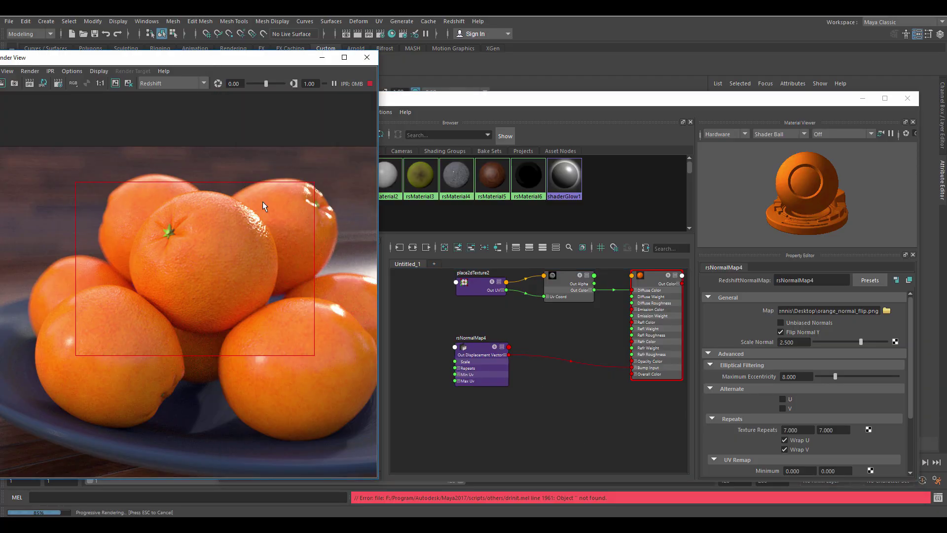
pyautogui.click(548, 393)
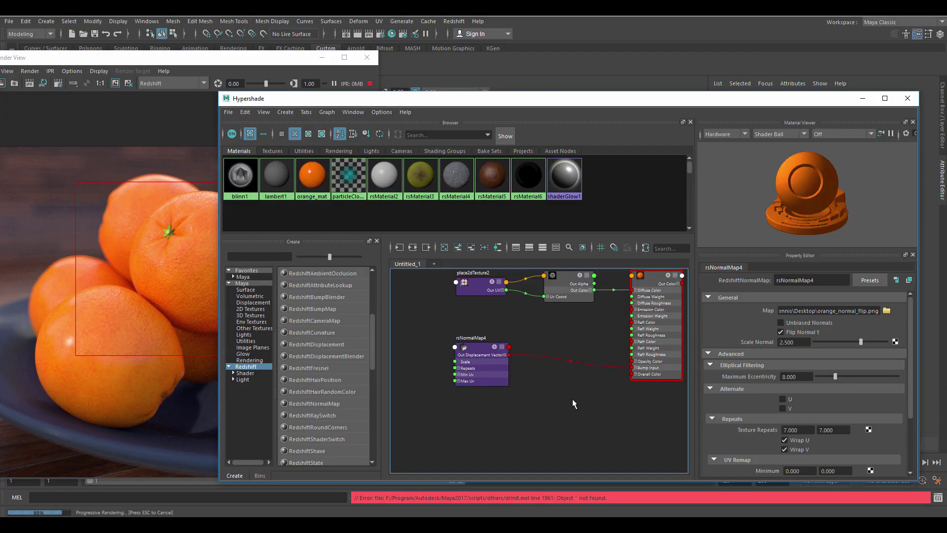
pyautogui.keyDown('alt'); pyautogui.moveTo(551, 403); pyautogui.dragTo(558, 386, button='middle'); pyautogui.keyUp('alt')
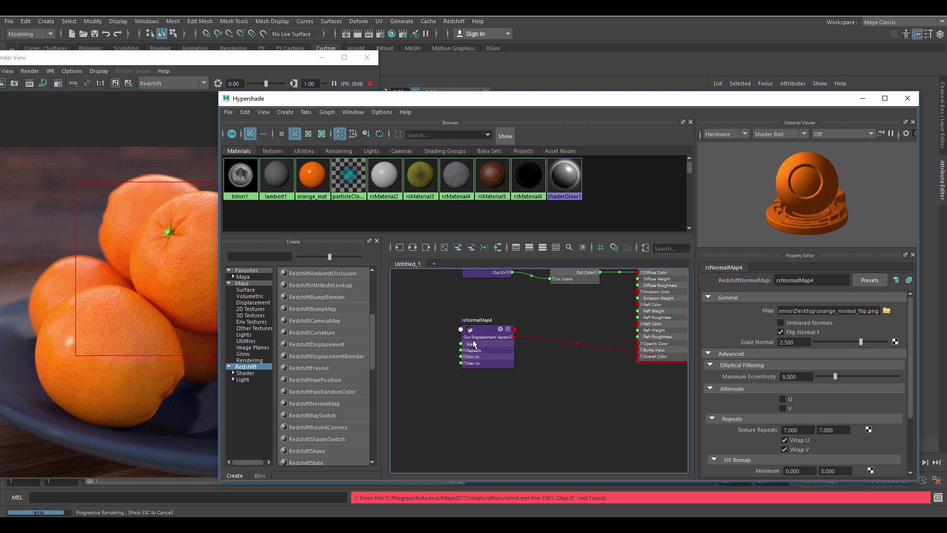
pyautogui.moveTo(480, 343); pyautogui.dragTo(484, 318)
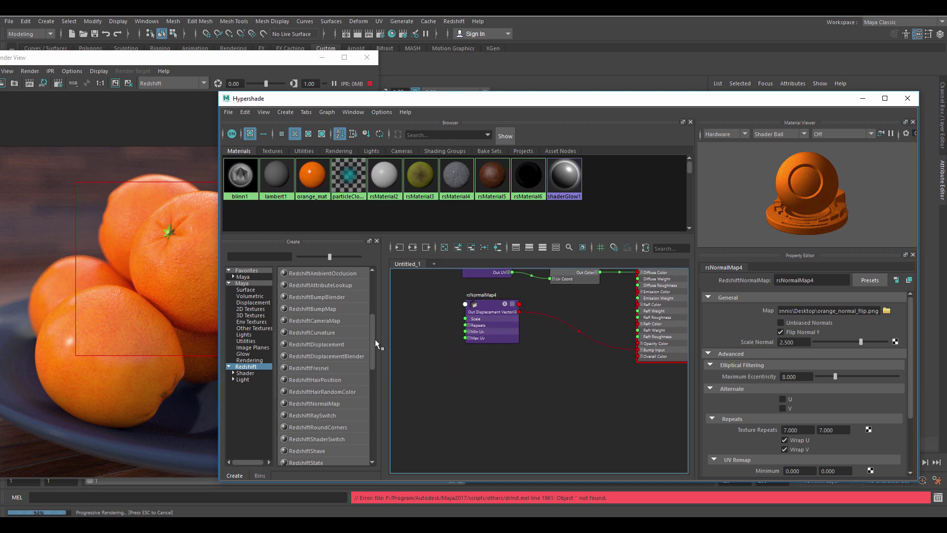
pyautogui.scroll(2, 372, 338)
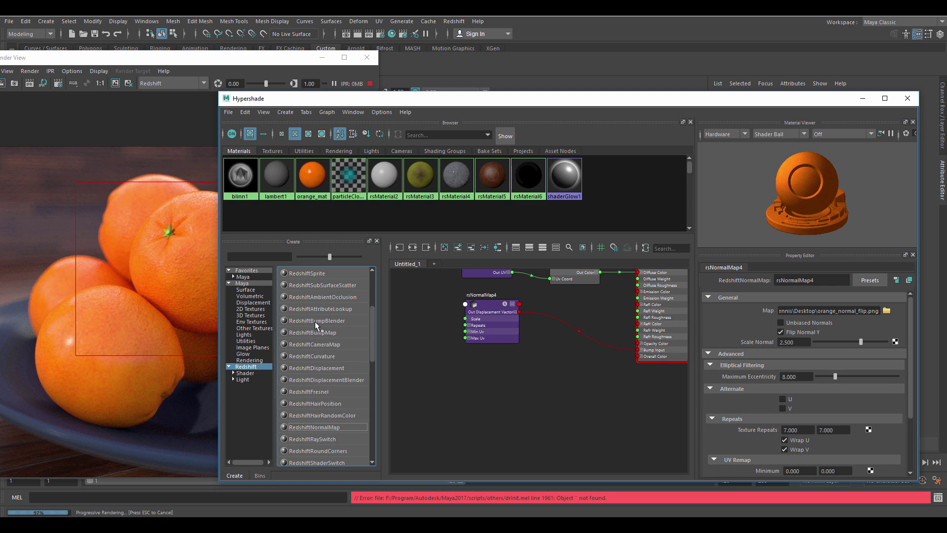
# - Create an rsBumpBlender3 node and connect rsNormalMap4 into its Base Input
pyautogui.click(315, 320)
pyautogui.moveTo(542, 406); pyautogui.dragTo(561, 365)
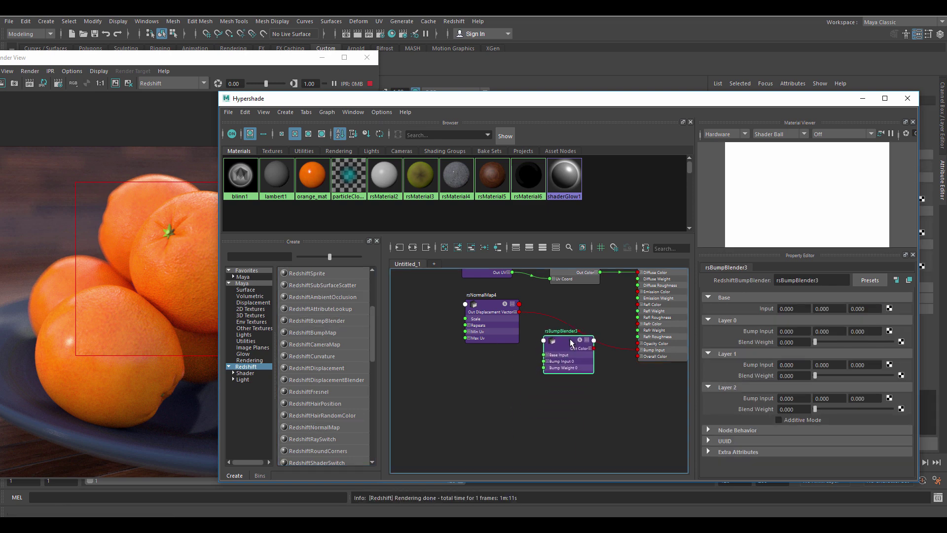
pyautogui.moveTo(570, 339); pyautogui.dragTo(561, 342)
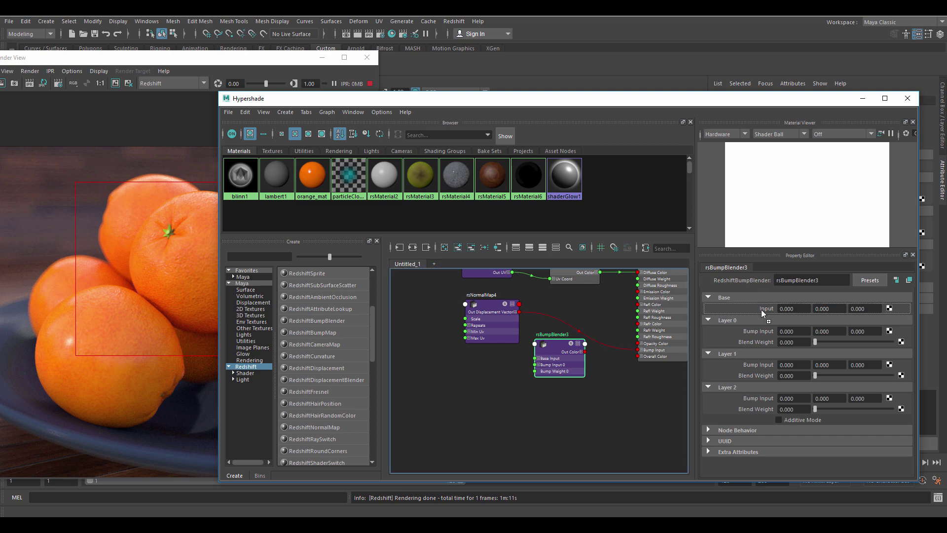
pyautogui.moveTo(755, 307); pyautogui.dragTo(759, 306, button='middle')
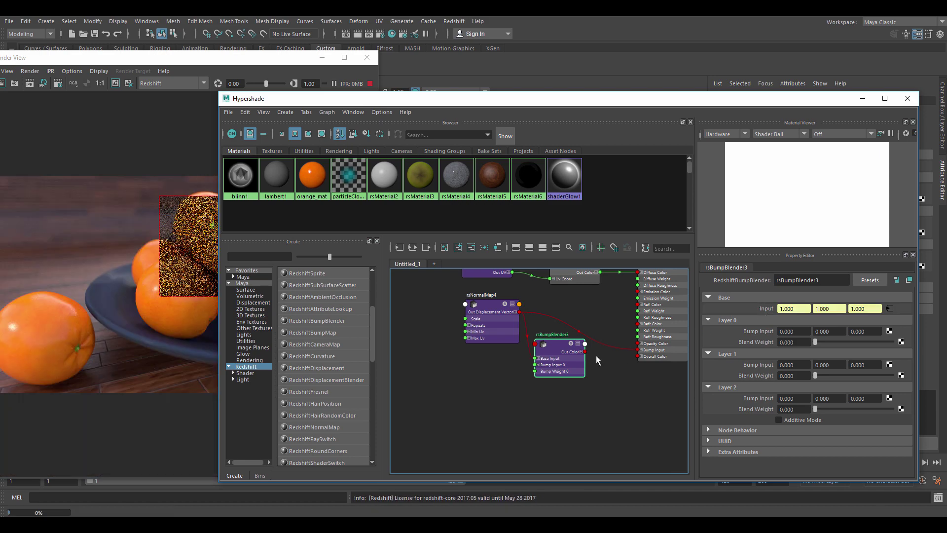
# - Connect rsBumpBlender3's Out Color to orange_mat's Bump Input and tidy the nodes
pyautogui.moveTo(560, 354); pyautogui.dragTo(567, 327)
pyautogui.moveTo(480, 317); pyautogui.dragTo(442, 331)
pyautogui.moveTo(548, 319); pyautogui.dragTo(561, 304)
pyautogui.moveTo(604, 311); pyautogui.dragTo(642, 370)
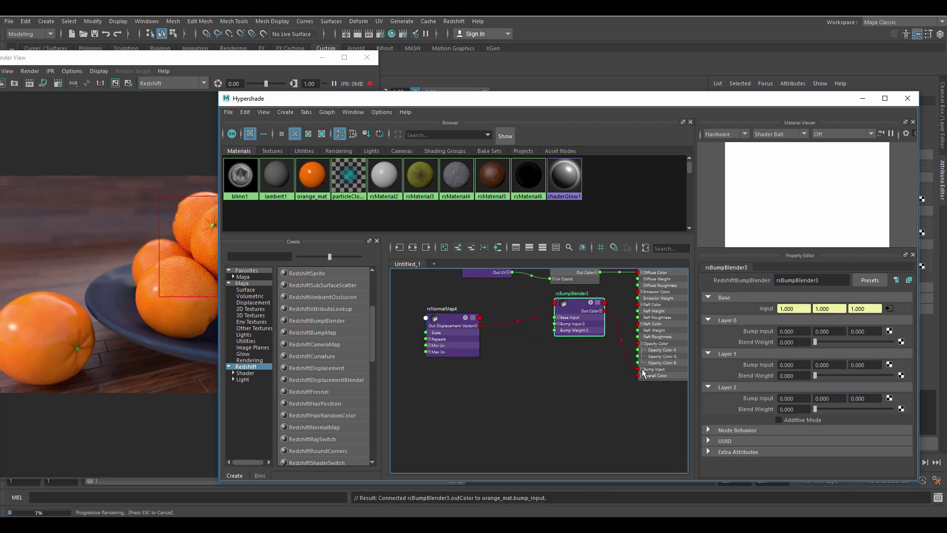
pyautogui.click(641, 344)
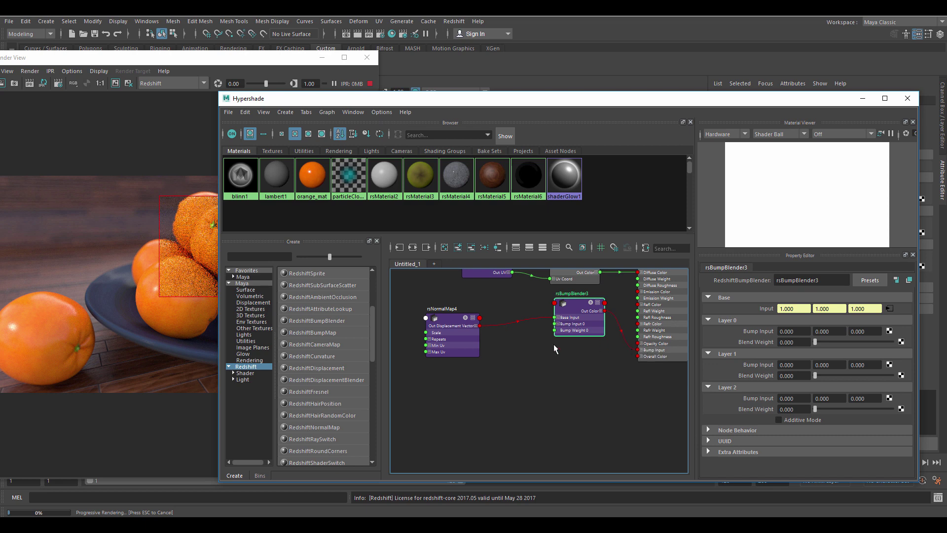
pyautogui.moveTo(583, 307); pyautogui.dragTo(569, 317)
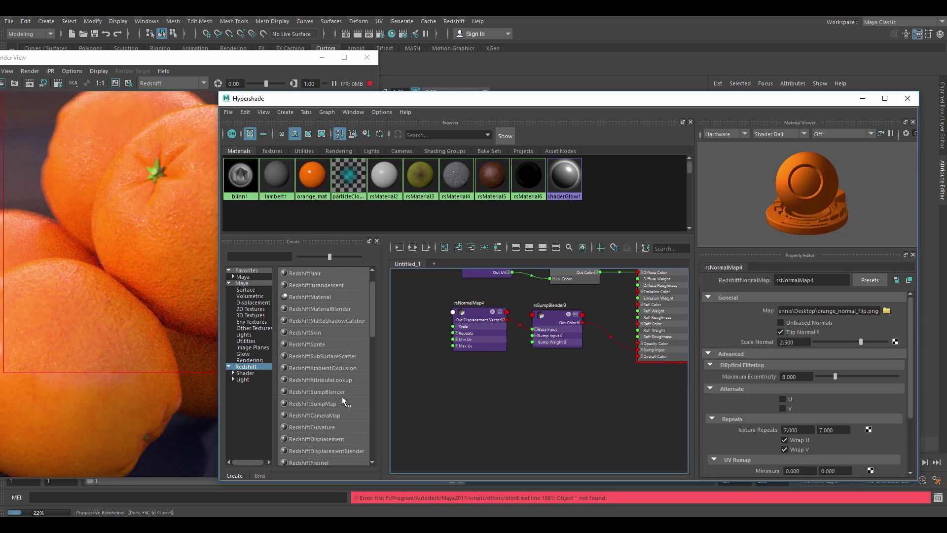
# - Add a RedshiftBumpMap node, rsBumpMap5, with Height Scale 0.5
pyautogui.scroll(2, 343, 396)
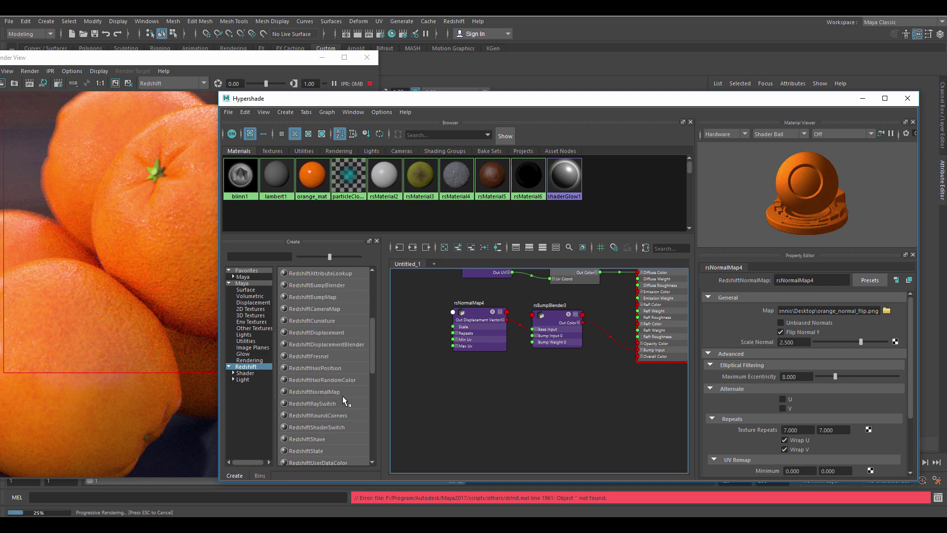
pyautogui.click(319, 427)
pyautogui.moveTo(543, 416); pyautogui.dragTo(492, 386)
pyautogui.click(570, 406)
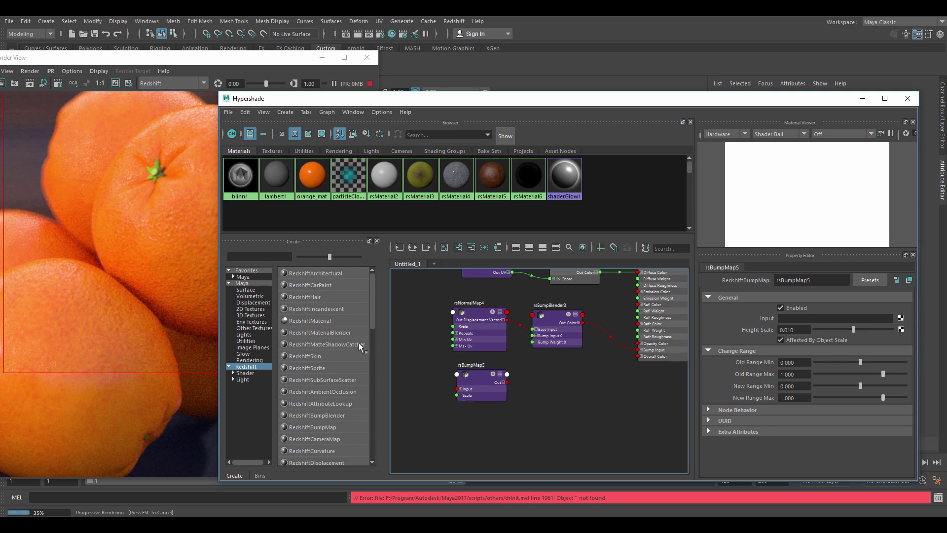
pyautogui.doubleClick(789, 330)
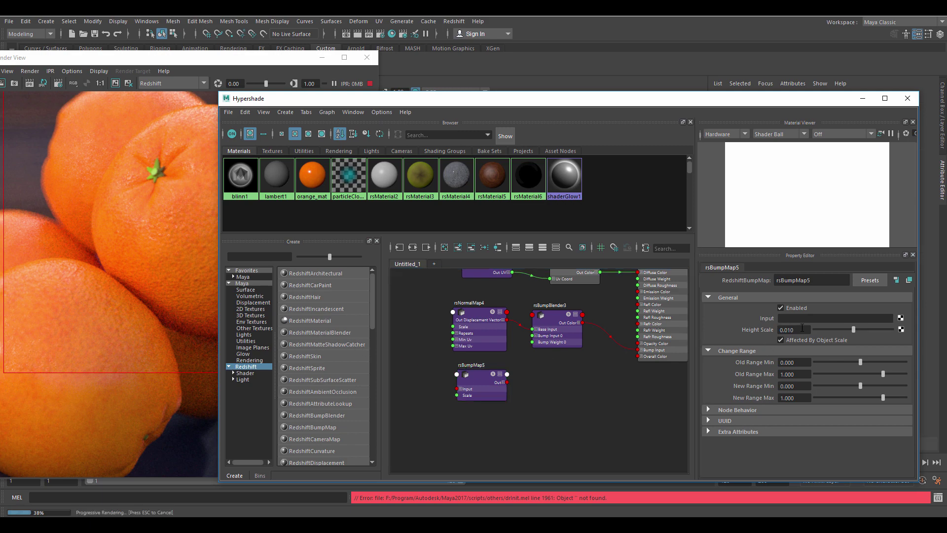
pyautogui.write('0.5')
pyautogui.press('Return')
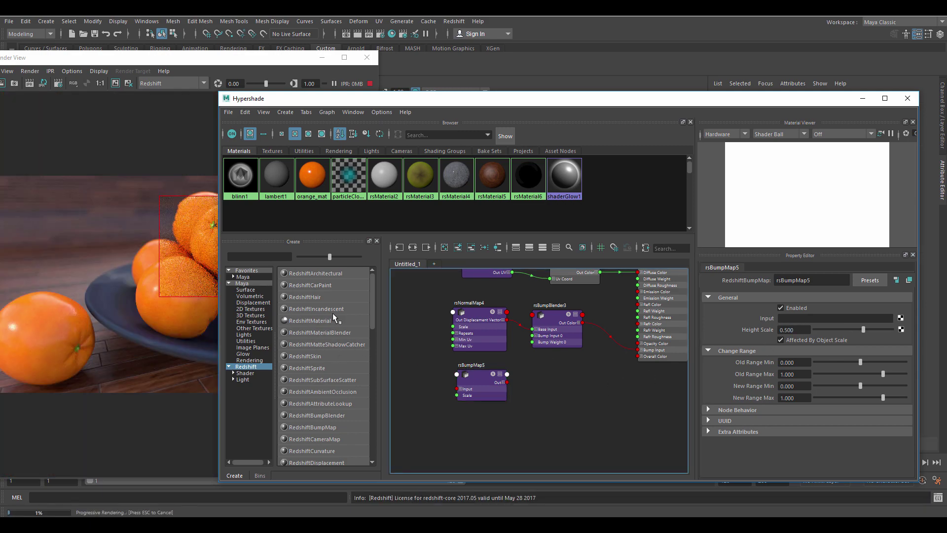
# - Create a noise3 texture, adjust its Repeat UV (second value .7), and plug it into rsBumpMap5's Input
pyautogui.click(250, 309)
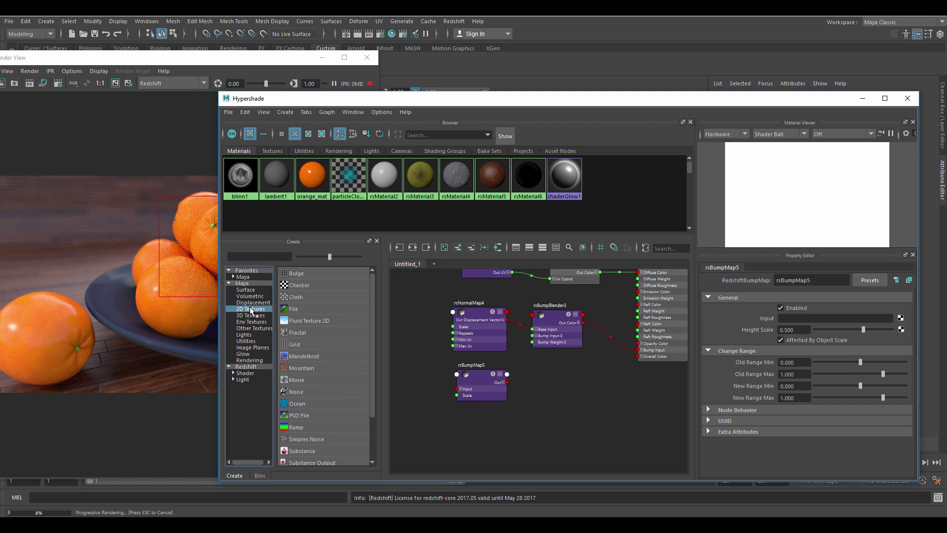
pyautogui.click(299, 391)
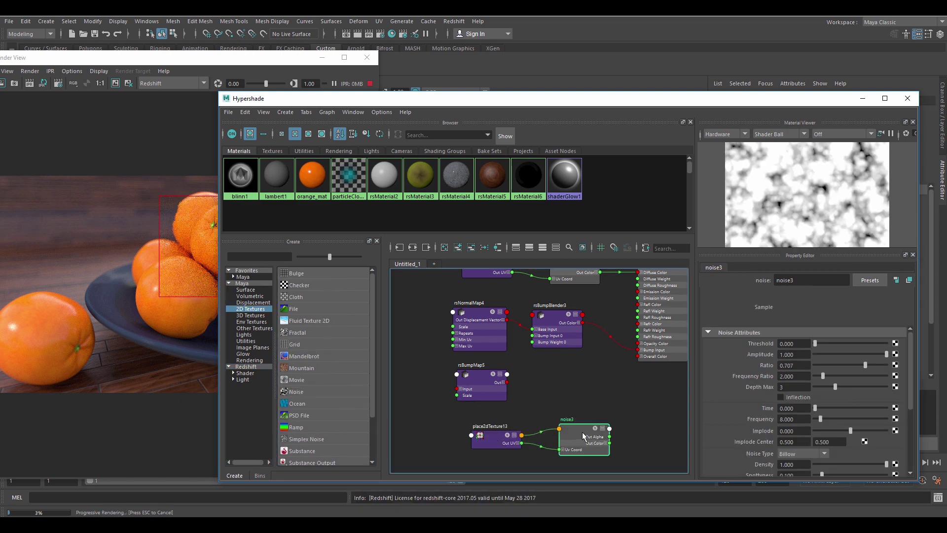
pyautogui.moveTo(582, 432); pyautogui.dragTo(580, 408)
pyautogui.click(496, 437)
pyautogui.moveTo(795, 379); pyautogui.dragTo(715, 372)
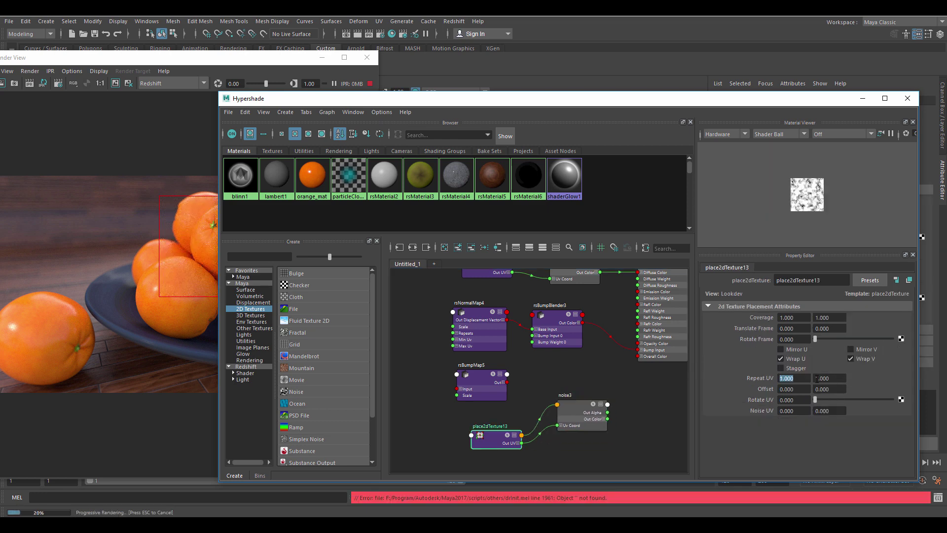
pyautogui.write('.7')
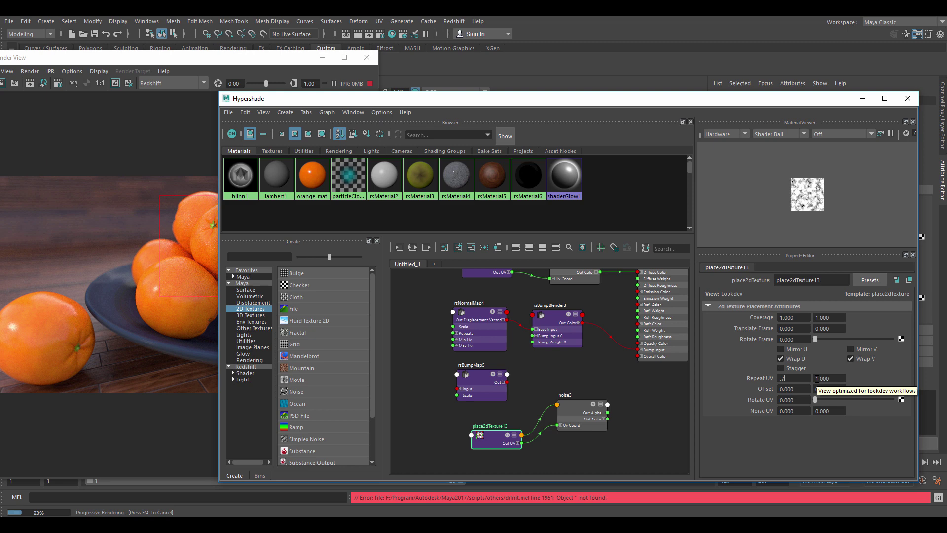
pyautogui.press('Tab')
pyautogui.write('.7')
pyautogui.press('Return')
pyautogui.moveTo(570, 424); pyautogui.dragTo(764, 319, button='middle')
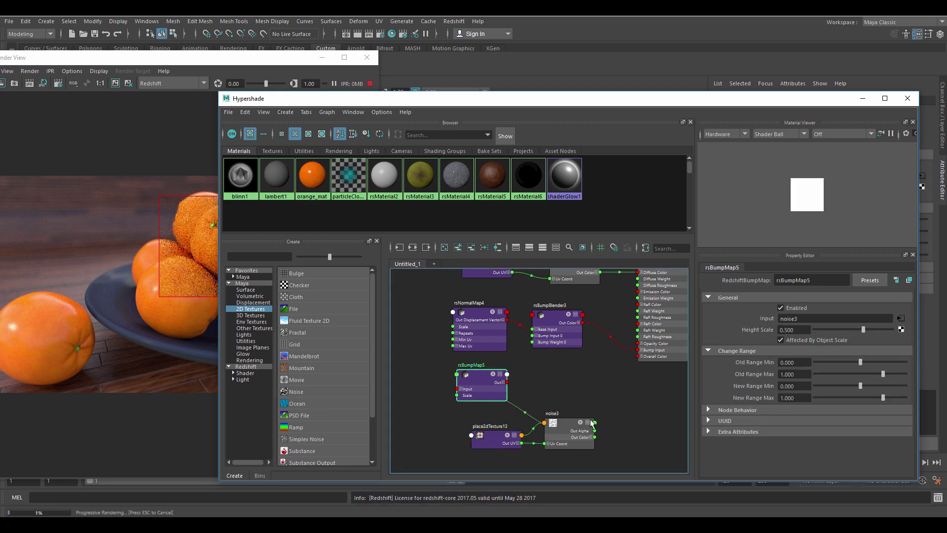
# - Arrange the noise, placement and bump map nodes beside the bump blender
pyautogui.click(558, 424)
pyautogui.moveTo(558, 424); pyautogui.dragTo(394, 385)
pyautogui.moveTo(495, 441); pyautogui.dragTo(413, 448)
pyautogui.moveTo(486, 392); pyautogui.dragTo(530, 395)
# - Feed rsBumpMap5 into rsBumpBlender3's Layer 0 with Additive Mode on and Blend Weight 1.0
pyautogui.click(545, 344)
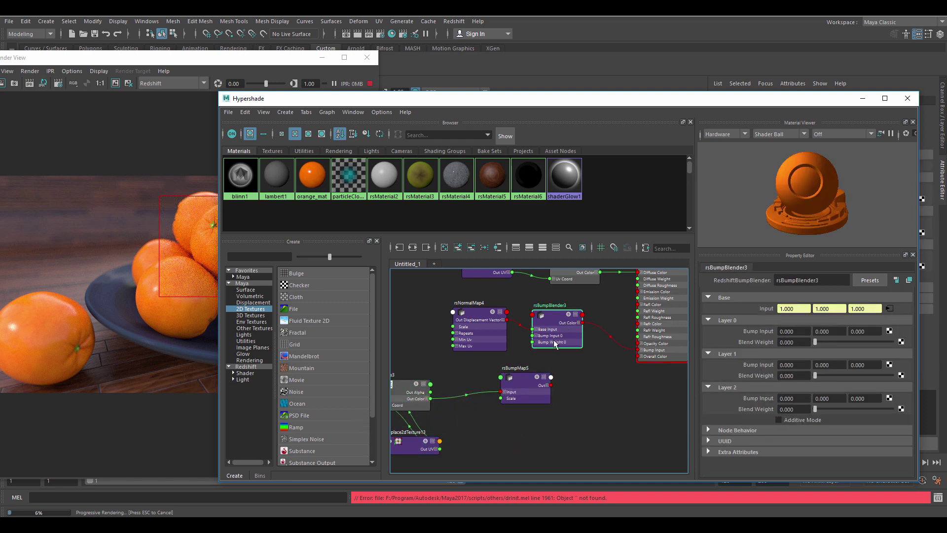
pyautogui.moveTo(533, 383); pyautogui.dragTo(757, 334, button='middle')
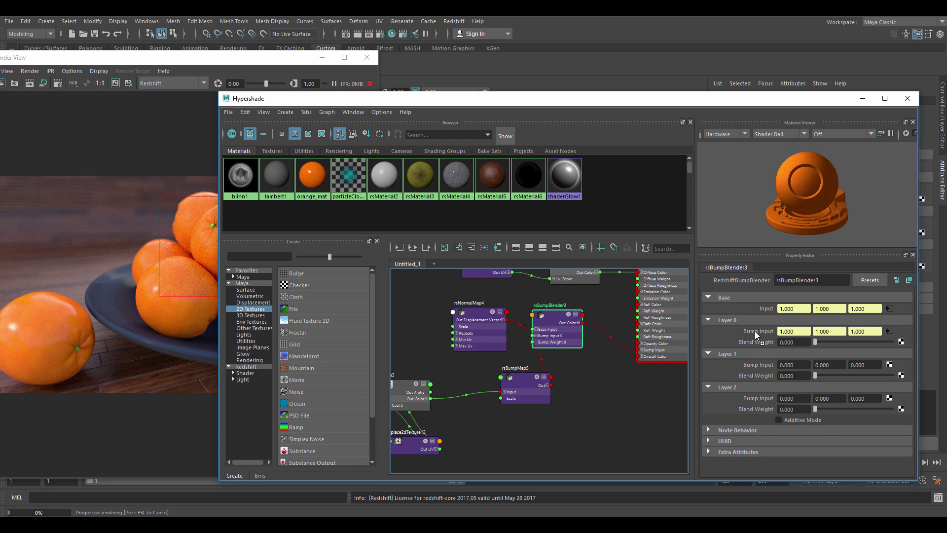
pyautogui.click(795, 419)
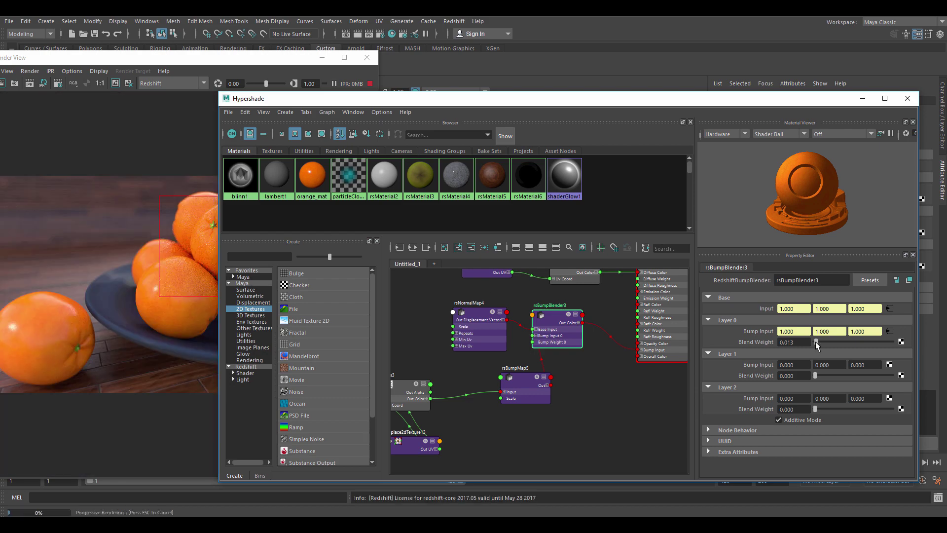
pyautogui.moveTo(815, 341); pyautogui.dragTo(893, 341)
# - Zoom and pan the Render View to inspect the peel on the top orange
pyautogui.click(191, 101)
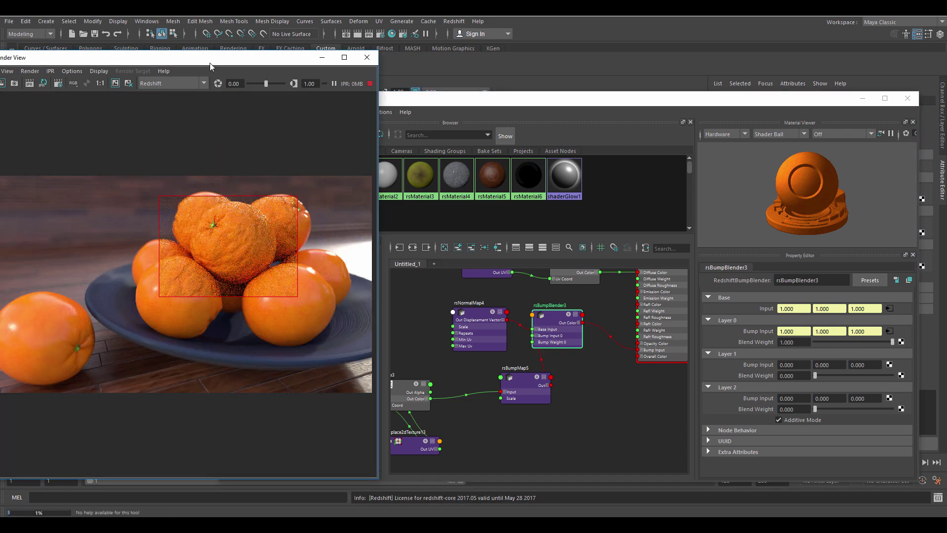
pyautogui.keyDown('alt'); pyautogui.moveTo(199, 230); pyautogui.dragTo(349, 218, button='right'); pyautogui.keyUp('alt')
pyautogui.keyDown('alt'); pyautogui.moveTo(349, 218); pyautogui.dragTo(291, 236, button='middle'); pyautogui.keyUp('alt')
pyautogui.keyDown('alt'); pyautogui.moveTo(292, 237); pyautogui.dragTo(283, 226, button='right'); pyautogui.keyUp('alt')
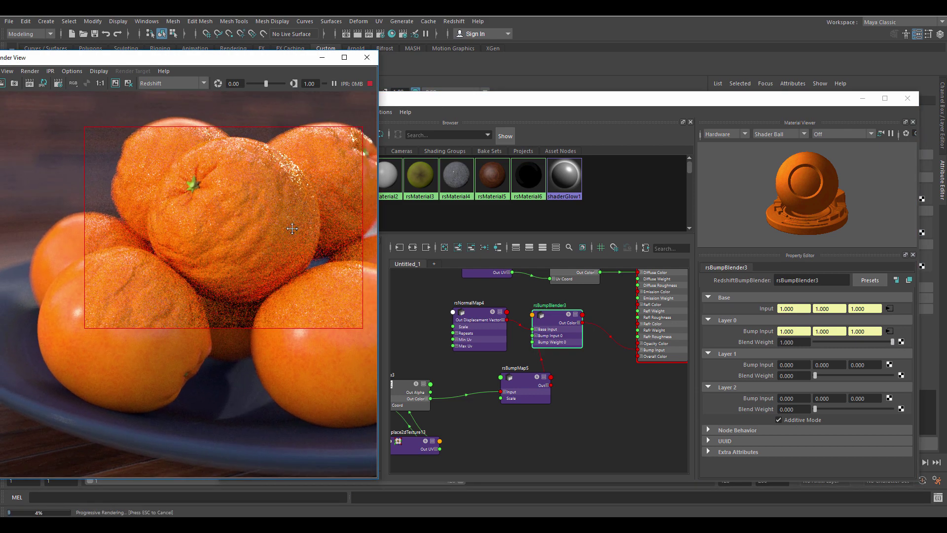
pyautogui.keyDown('alt'); pyautogui.moveTo(283, 226); pyautogui.dragTo(255, 226, button='middle'); pyautogui.keyUp('alt')
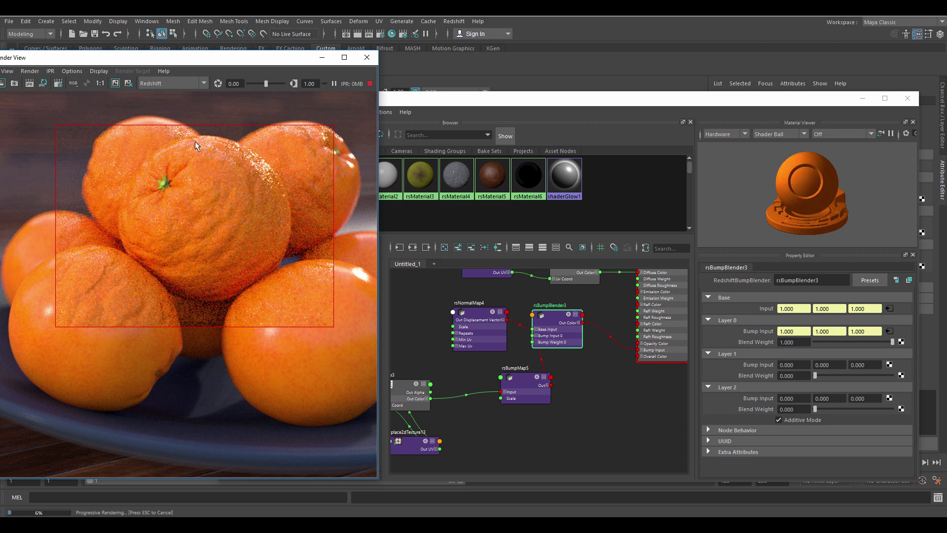
# - Lower rsBumpMap5's Height Scale from 0.5 to 0.2
pyautogui.click(498, 398)
pyautogui.doubleClick(787, 329)
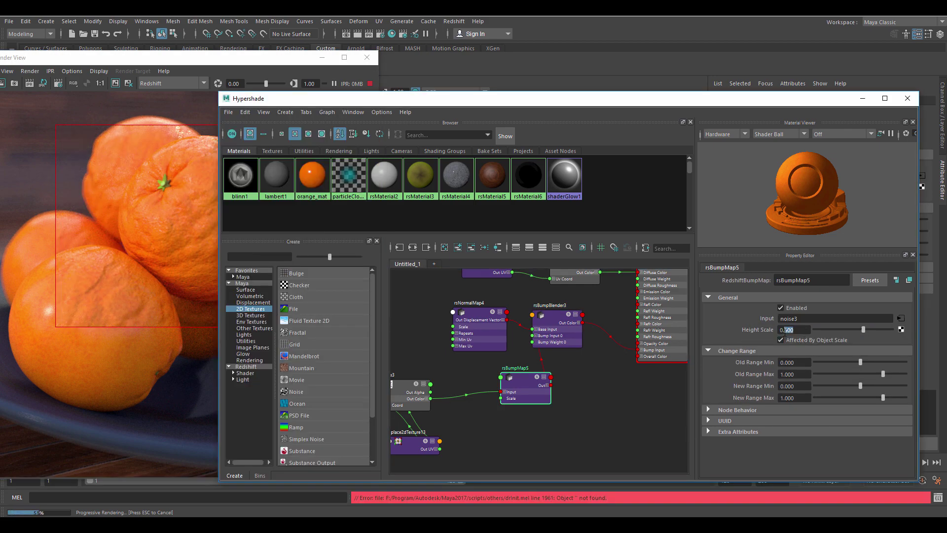
pyautogui.write('2')
pyautogui.press('Return')
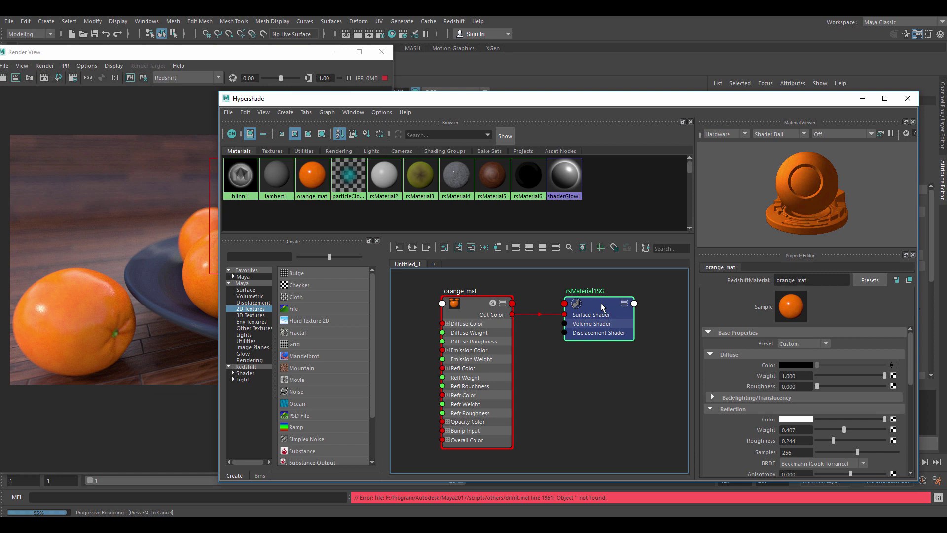
pyautogui.click(399, 247)
# - Expand the shading group's Redshift slots and connect the bump blender to its bump input
pyautogui.keyDown('alt'); pyautogui.moveTo(595, 312); pyautogui.dragTo(628, 327, button='right'); pyautogui.keyUp('alt')
pyautogui.keyDown('alt'); pyautogui.moveTo(628, 327); pyautogui.dragTo(578, 319, button='middle'); pyautogui.keyUp('alt')
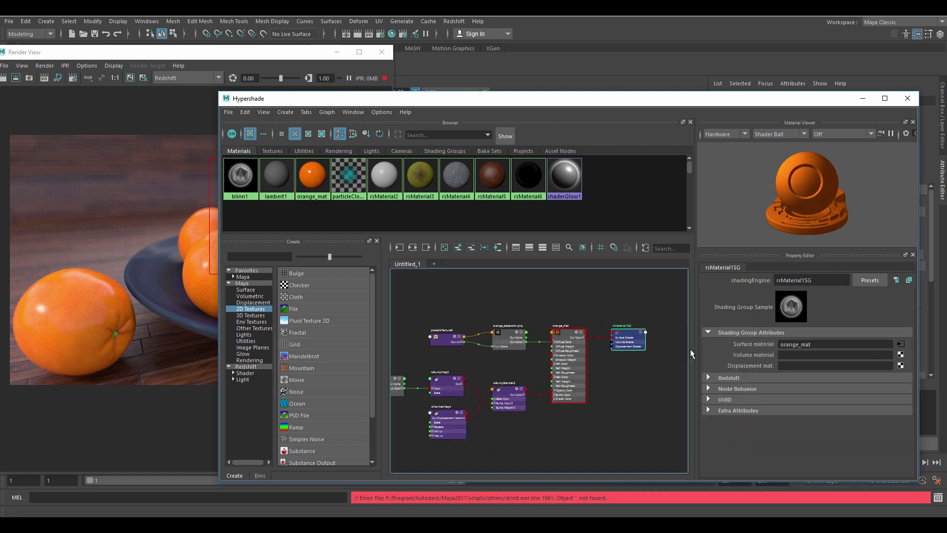
pyautogui.click(722, 377)
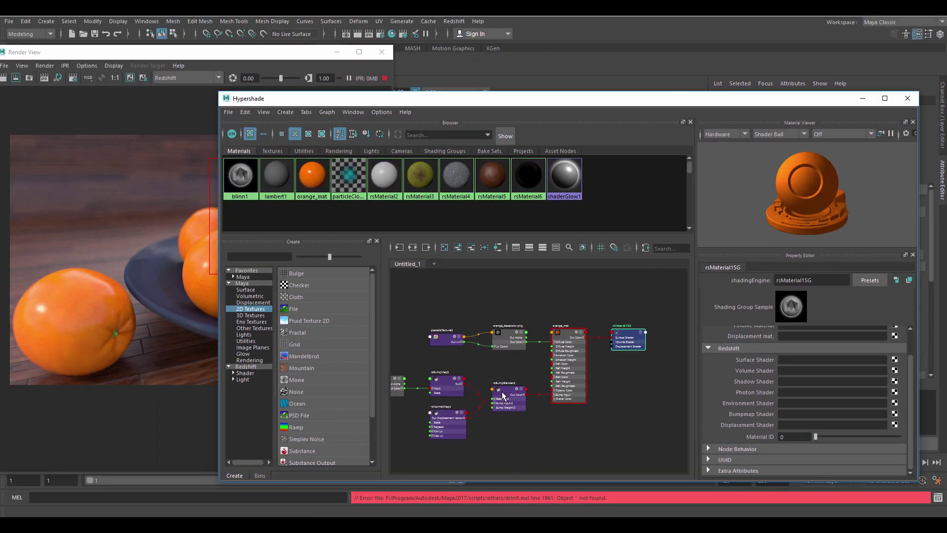
pyautogui.moveTo(503, 396); pyautogui.dragTo(564, 398, button='middle')
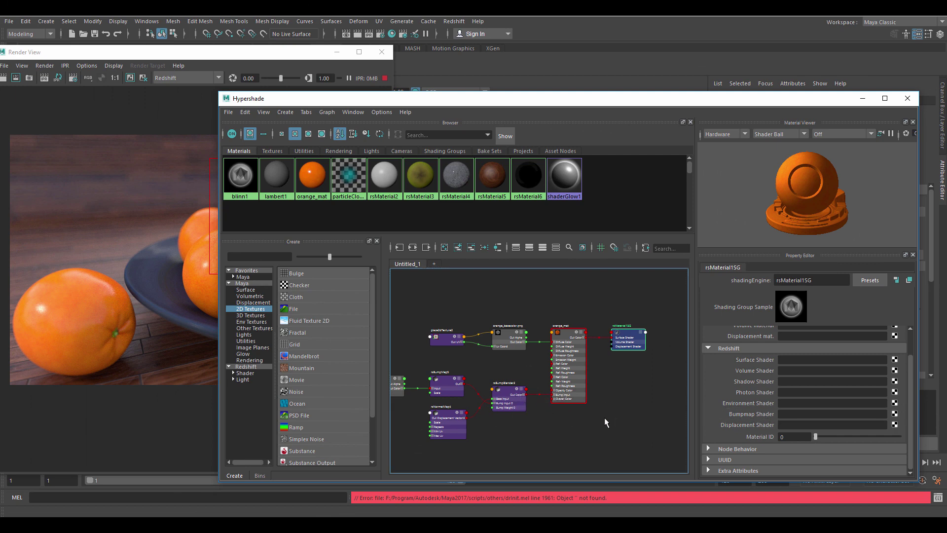
# - Zoom out to frame the whole orange_mat network in the graph
pyautogui.keyDown('alt'); pyautogui.moveTo(600, 418); pyautogui.dragTo(573, 405, button='right'); pyautogui.keyUp('alt')
pyautogui.moveTo(575, 403)
pyautogui.keyDown('alt'); pyautogui.mouseDown(button='middle')
pyautogui.moveTo(602, 396)
pyautogui.moveTo(582, 396)
pyautogui.mouseUp(button='middle'); pyautogui.keyUp('alt')
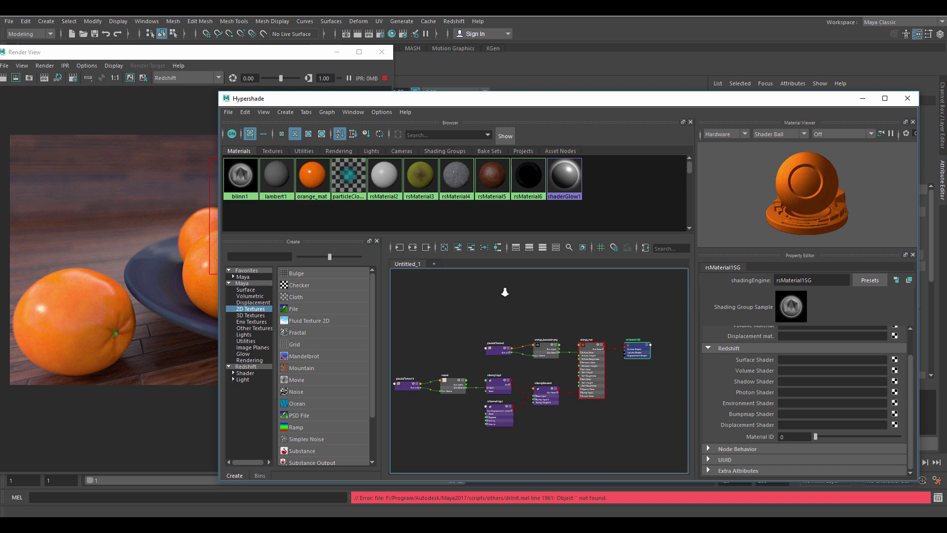
pyautogui.scroll(1, 510, 301)
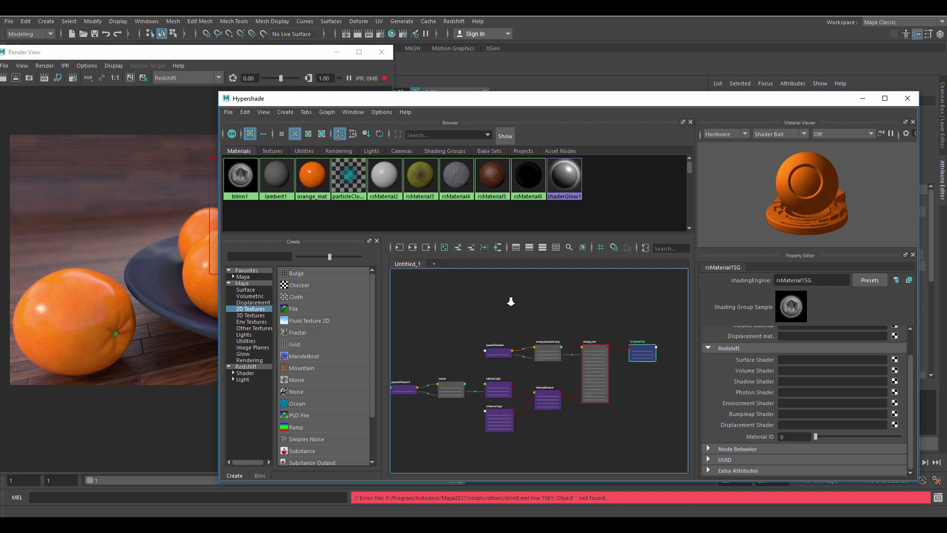
pyautogui.scroll(1, 511, 303)
pyautogui.scroll(1, 513, 306)
pyautogui.scroll(1, 517, 309)
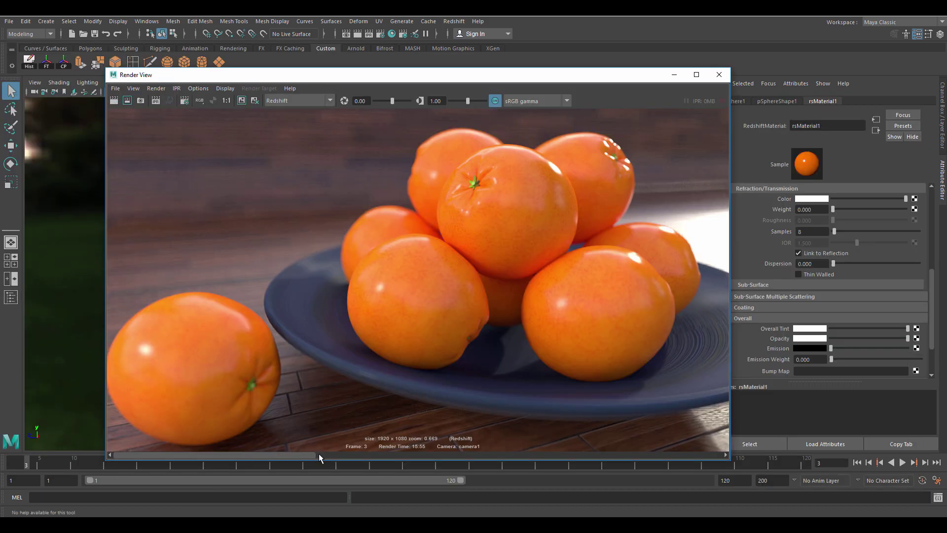
# - Flip between the 15:55 and 16:47 stored renders to compare the peel dimpling
pyautogui.moveTo(380, 451); pyautogui.dragTo(262, 453)
pyautogui.click(336, 453)
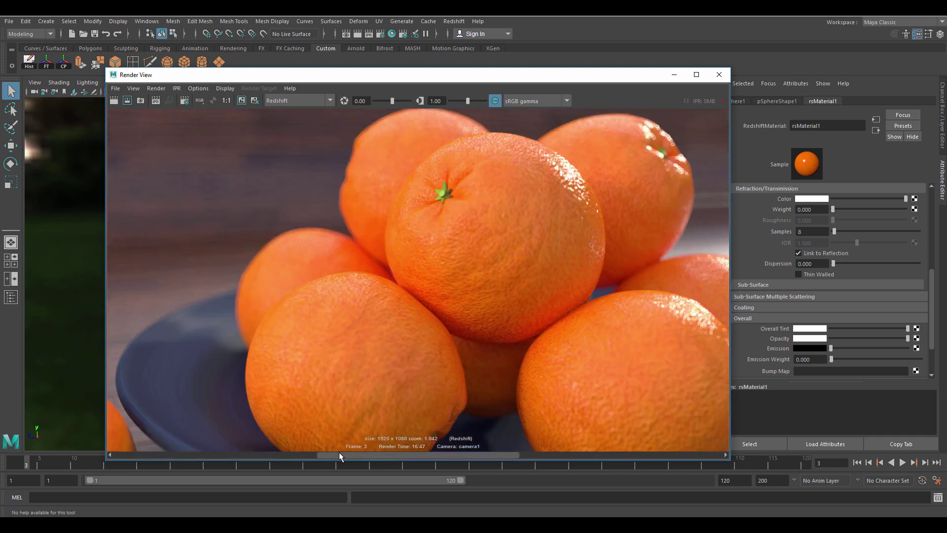
pyautogui.click(163, 454)
pyautogui.click(321, 456)
pyautogui.click(164, 452)
pyautogui.click(241, 452)
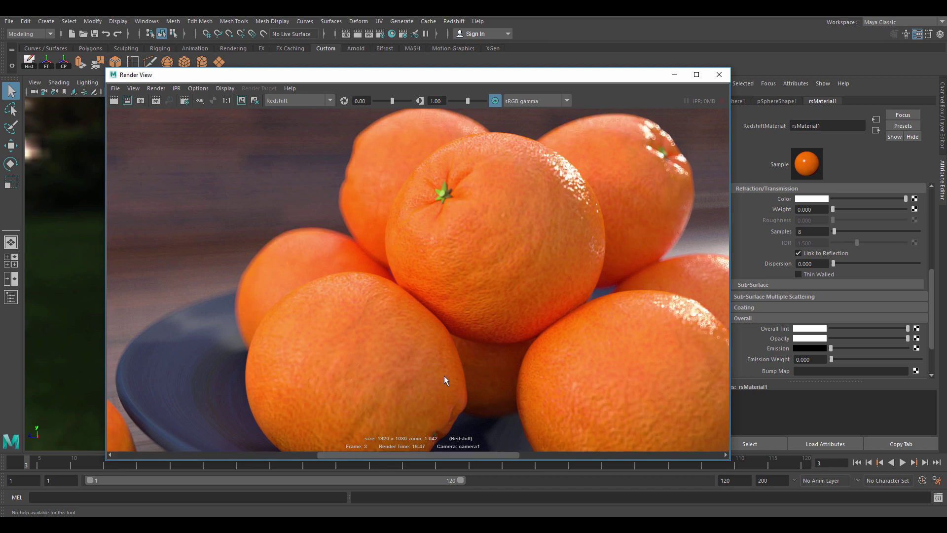